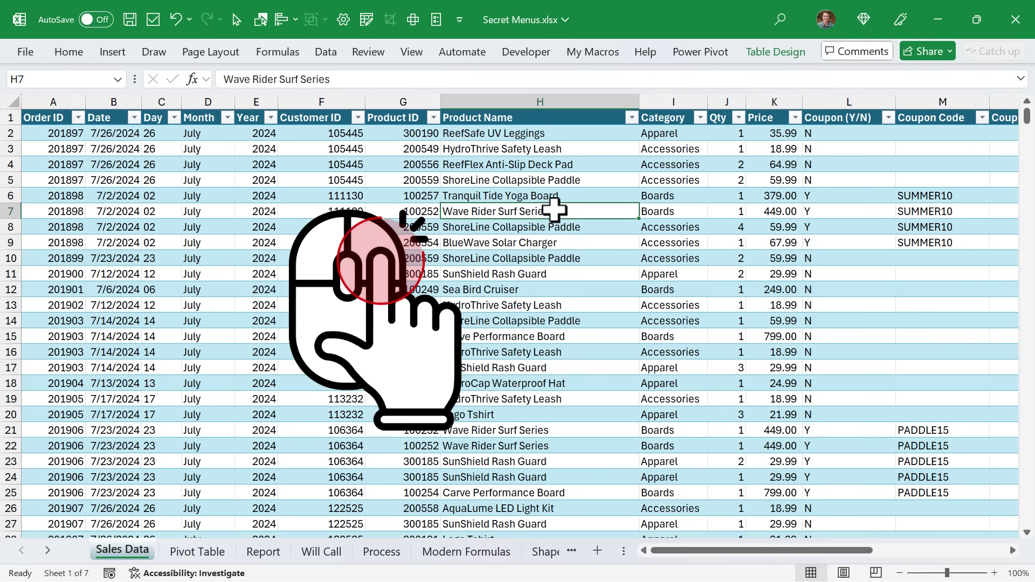
- Filter the Product Name column by the value of cell H7, Wave Rider Surf Series
right_click(667, 193)
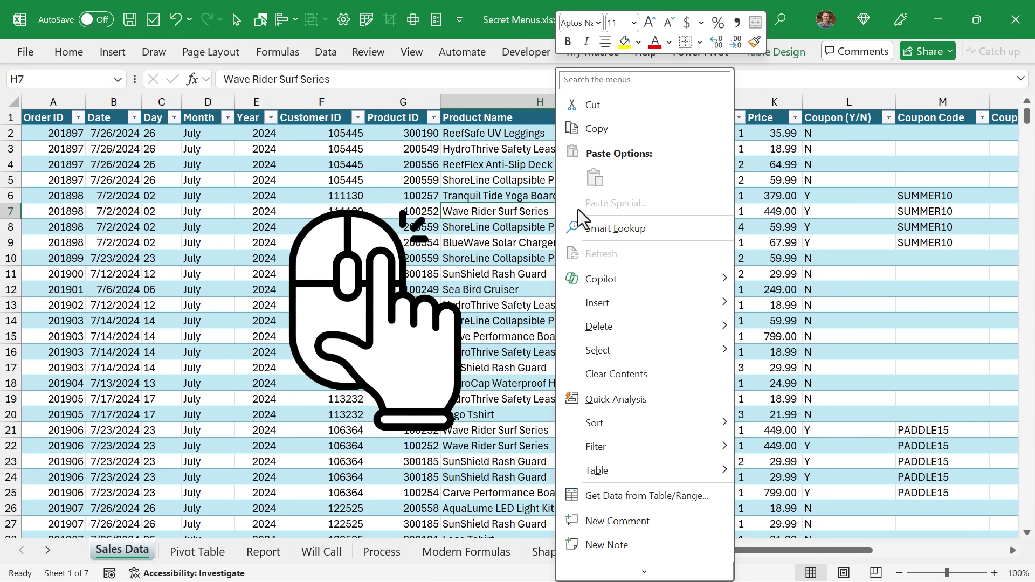
mouse_move(615, 448)
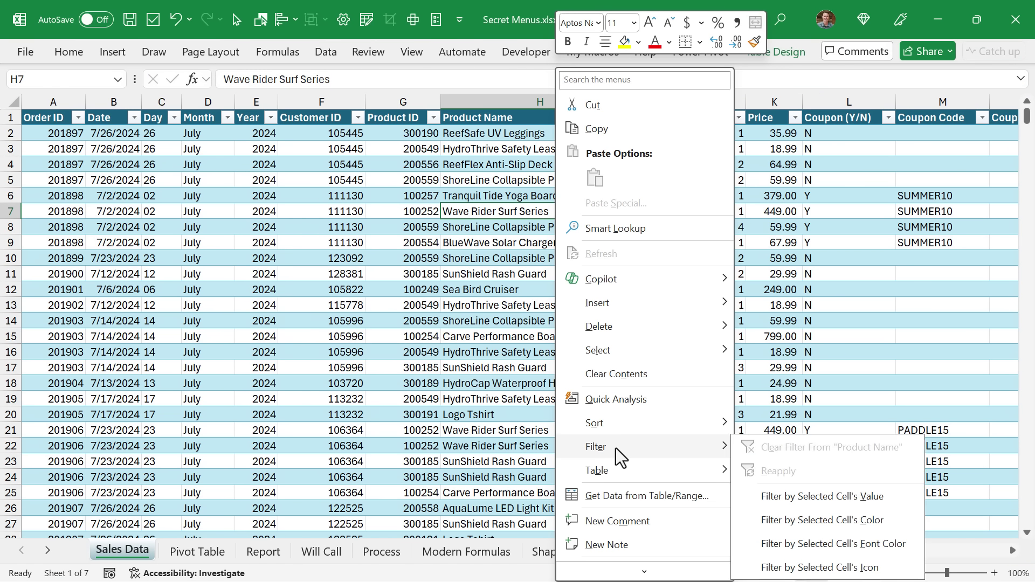
left_click(781, 499)
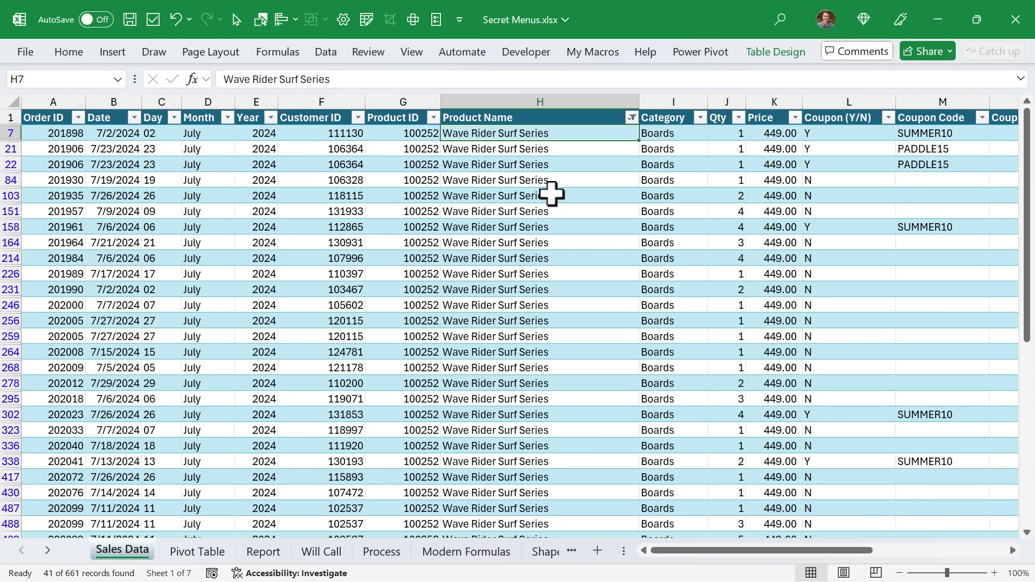
- Clear the filter from the Product Name column
right_click(550, 196)
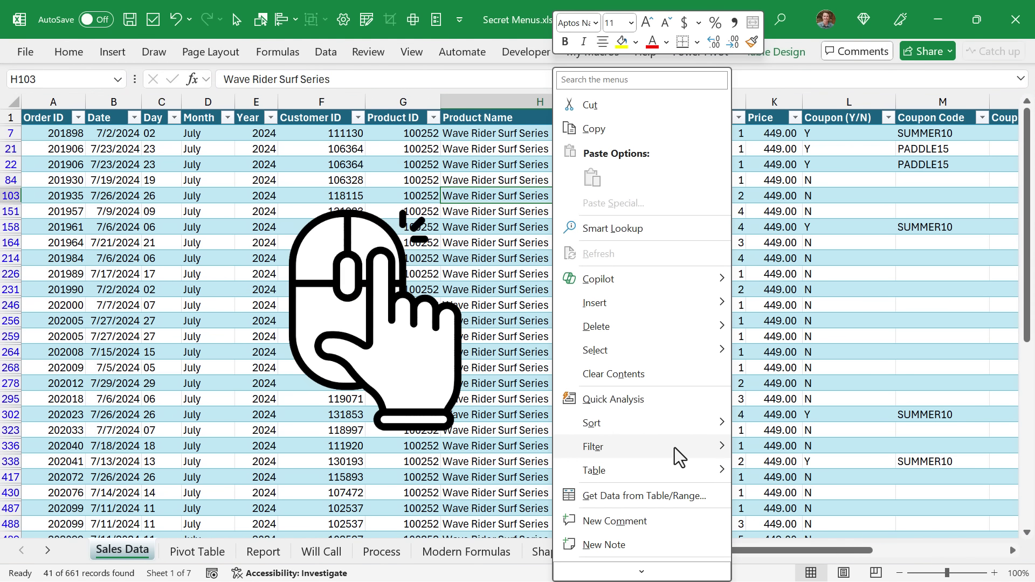
mouse_move(675, 448)
left_click(787, 456)
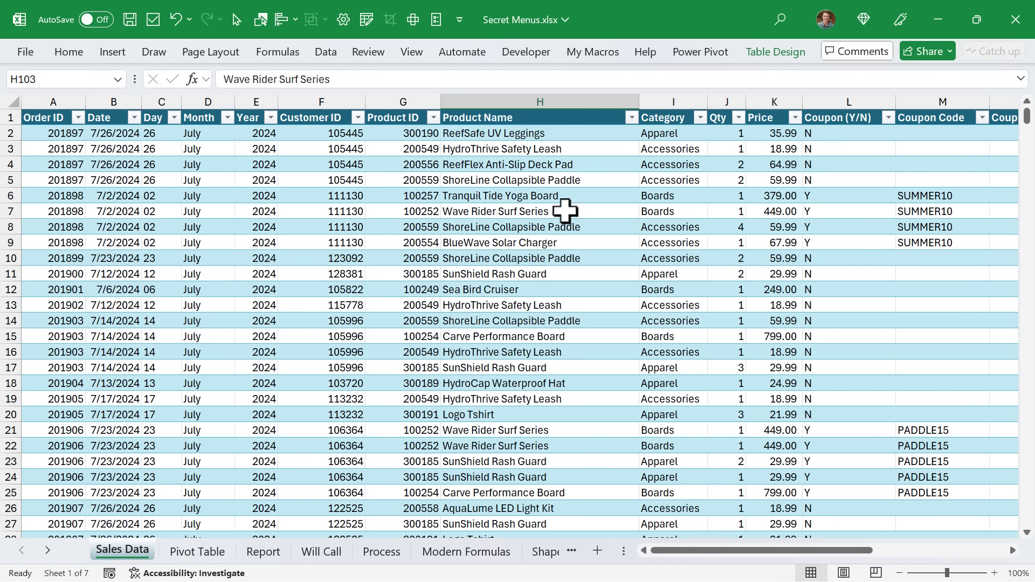
- Select the Wave Rider Surf Series cell H7 and filter the table by its value
left_click(564, 210)
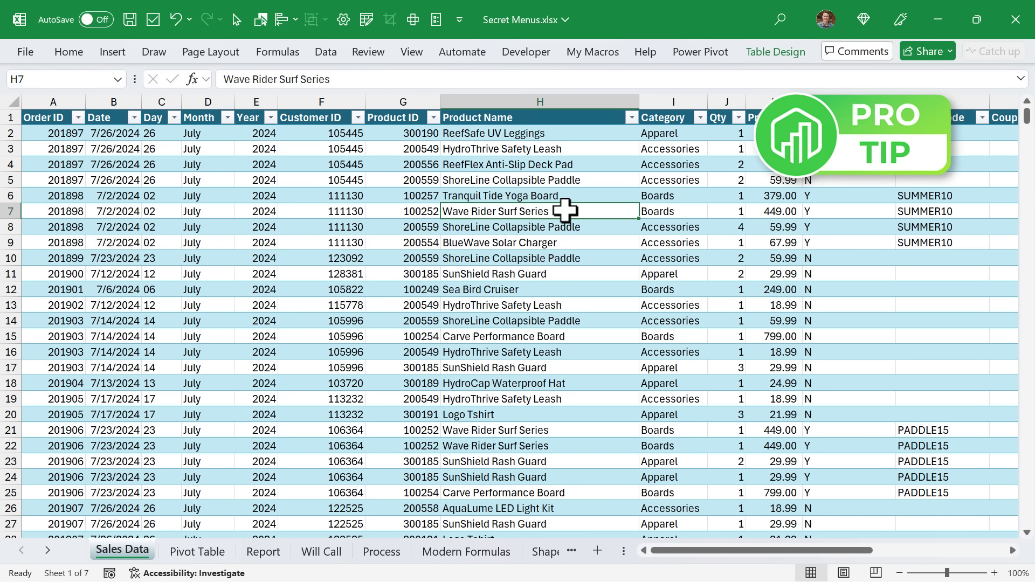
key("Menu")
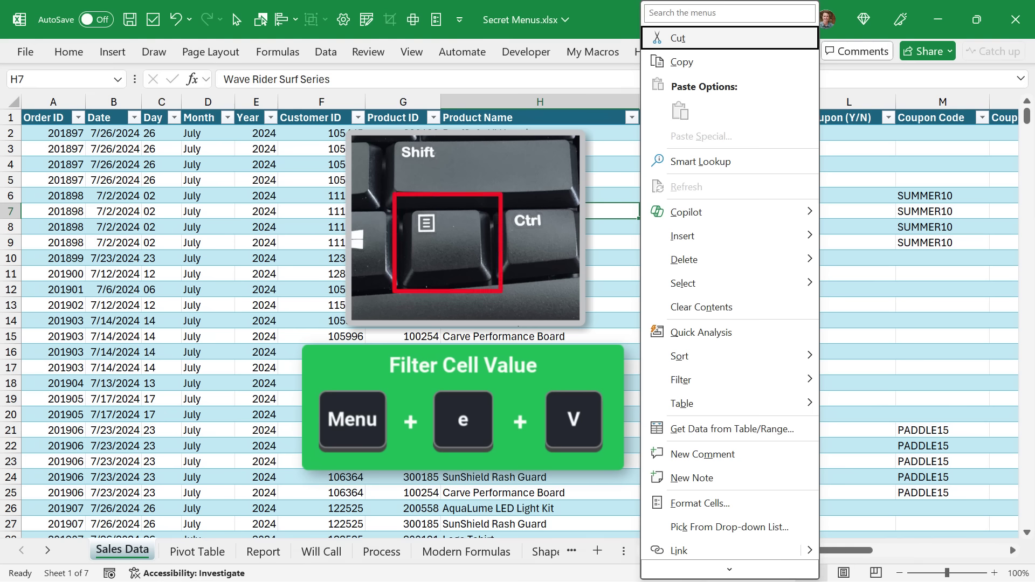
mouse_move(684, 388)
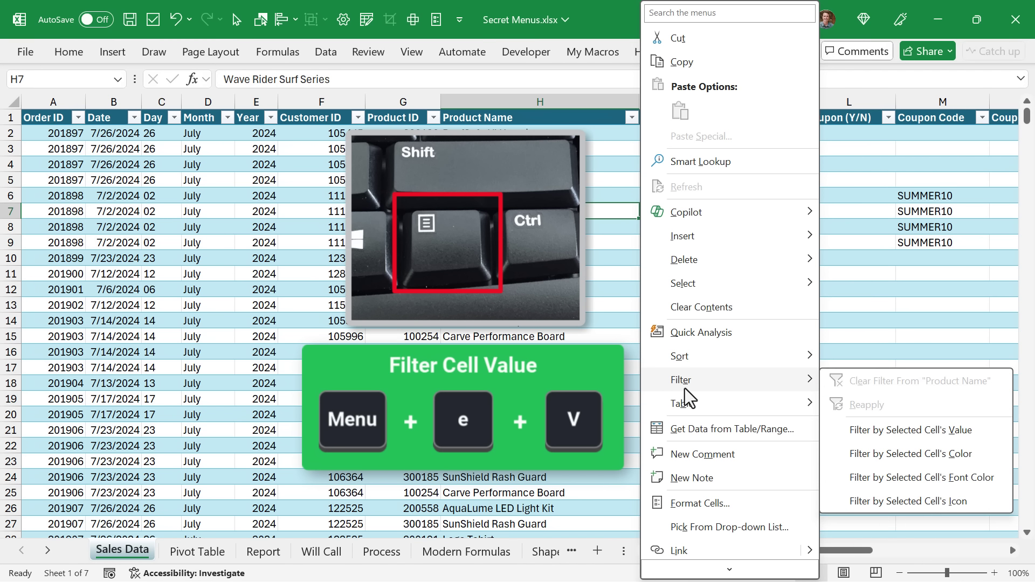
left_click(952, 435)
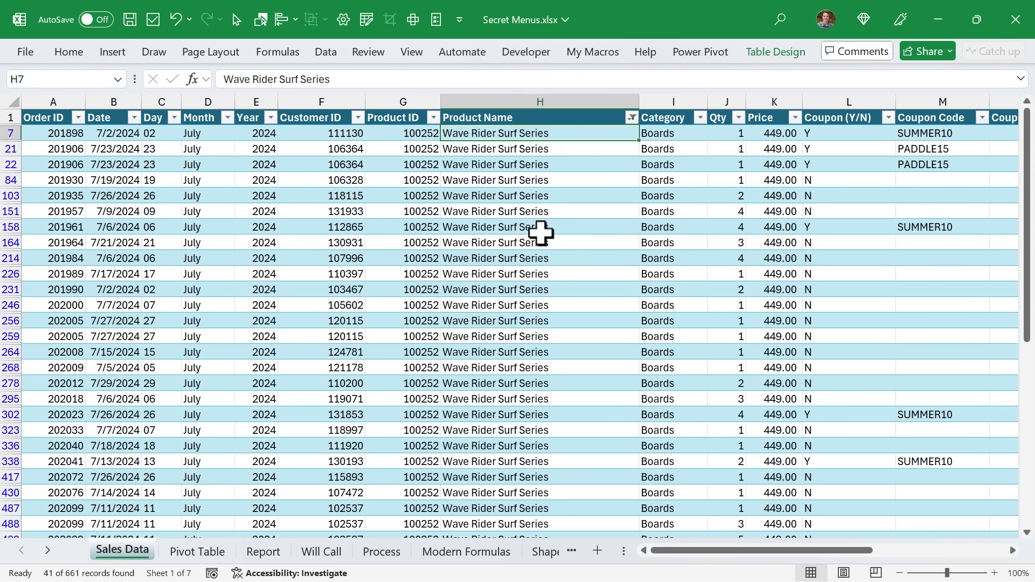
- Remove the Product Name filter so all sales records are included again
key("Menu")
key("e")
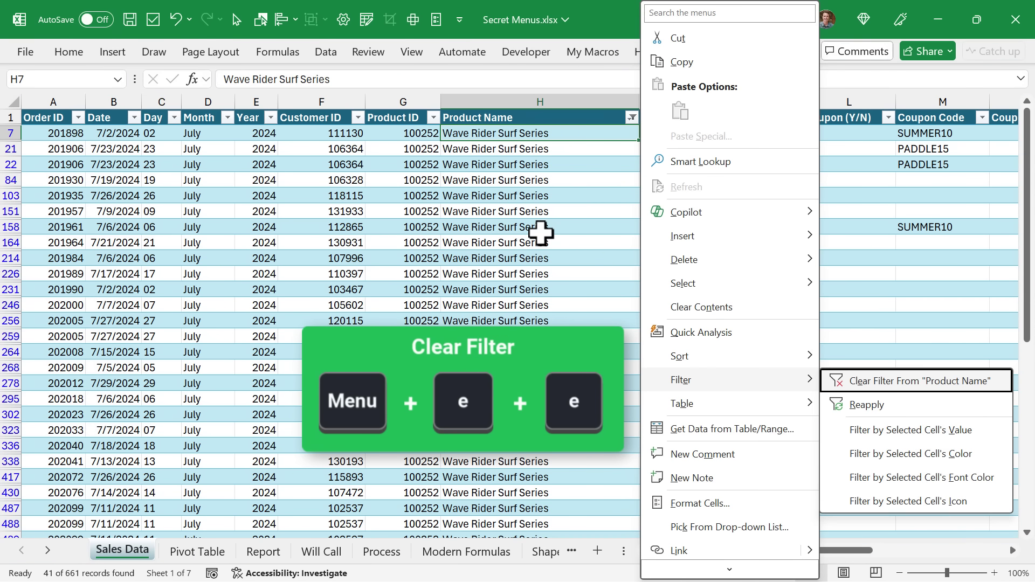
key("e")
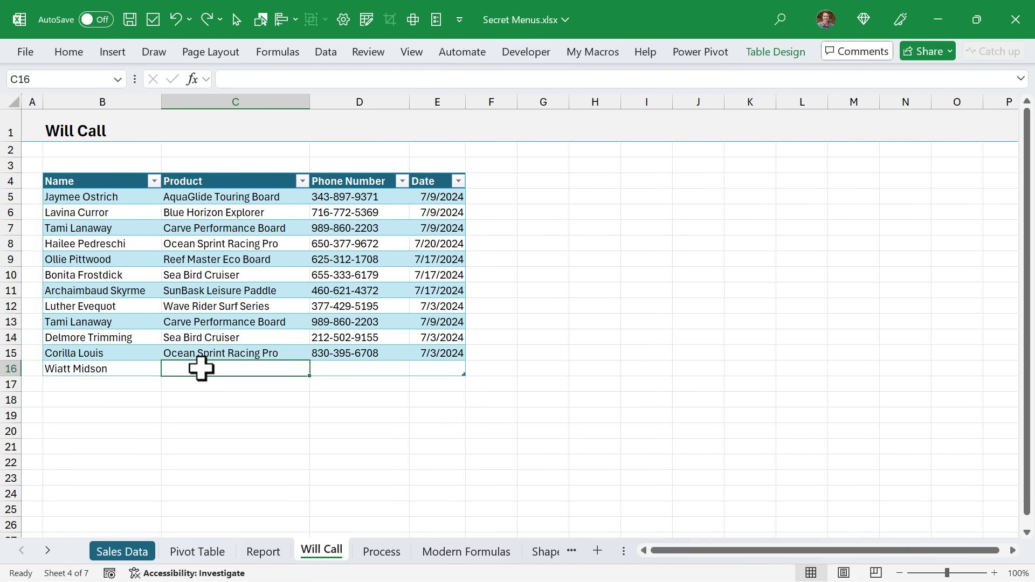
- On the Will Call sheet, fill product cell C16 with Carve Performance Board, picked from the column's existing entries
right_click(202, 369)
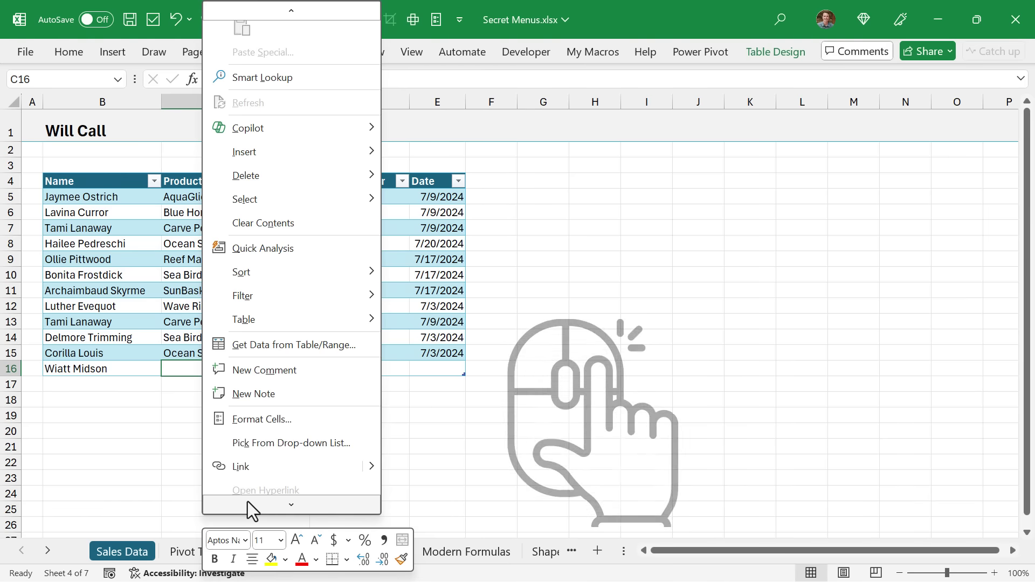
left_click(251, 431)
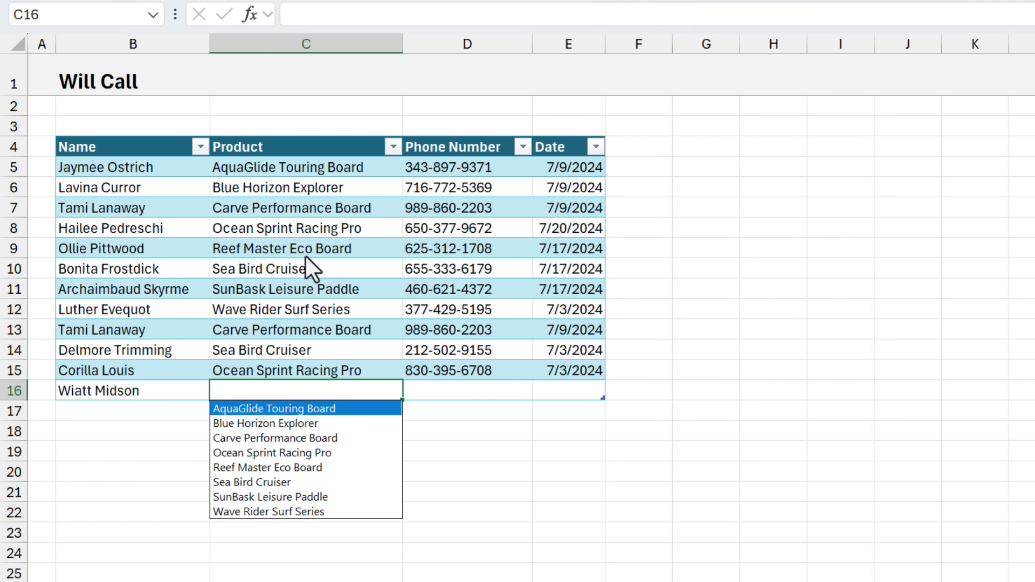
left_click(238, 437)
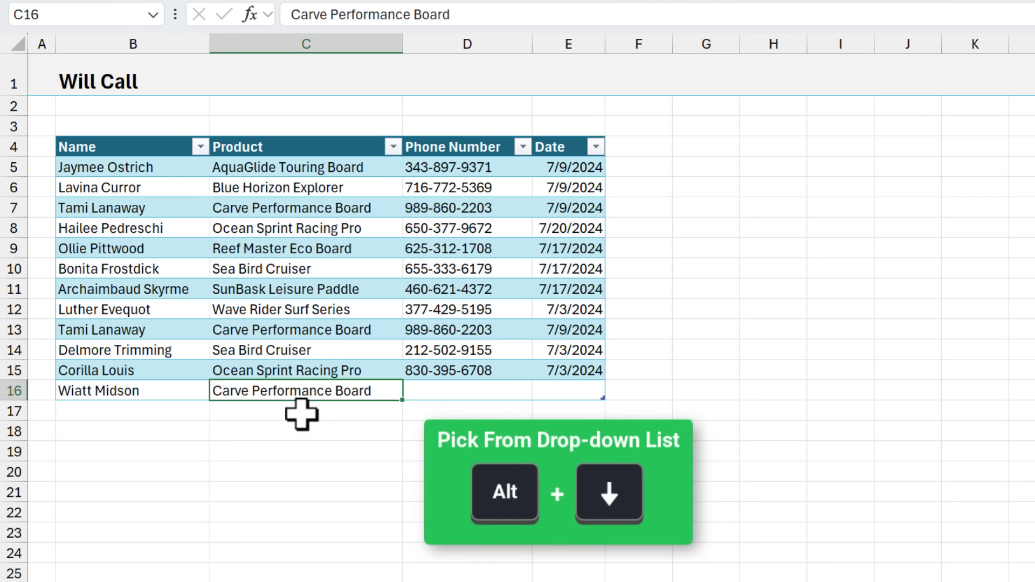
- Reopen the list of existing products for cell C16 and choose Carve Performance Board again
key("alt+Down")
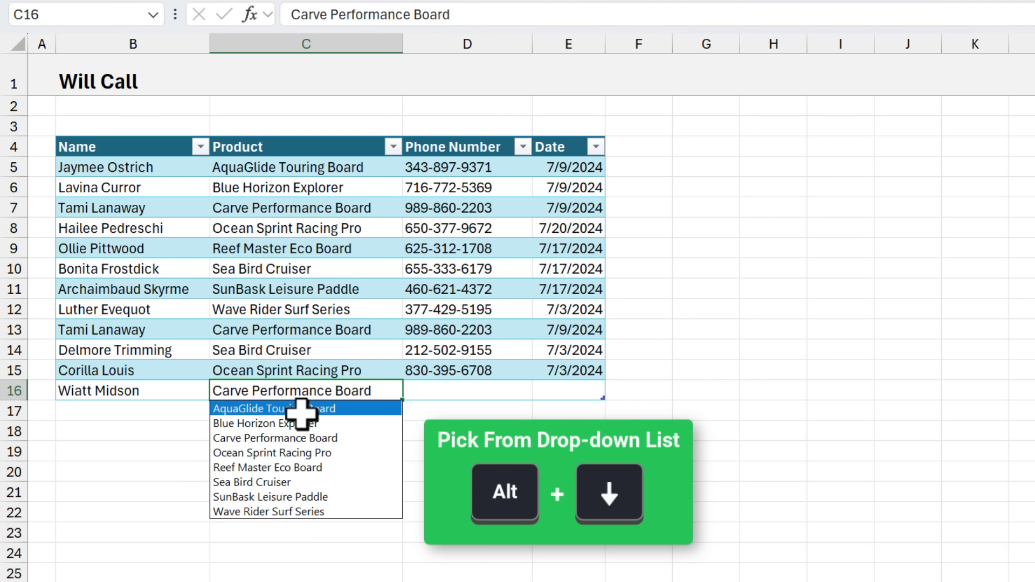
key("Down")
key("Down")
key("Down")
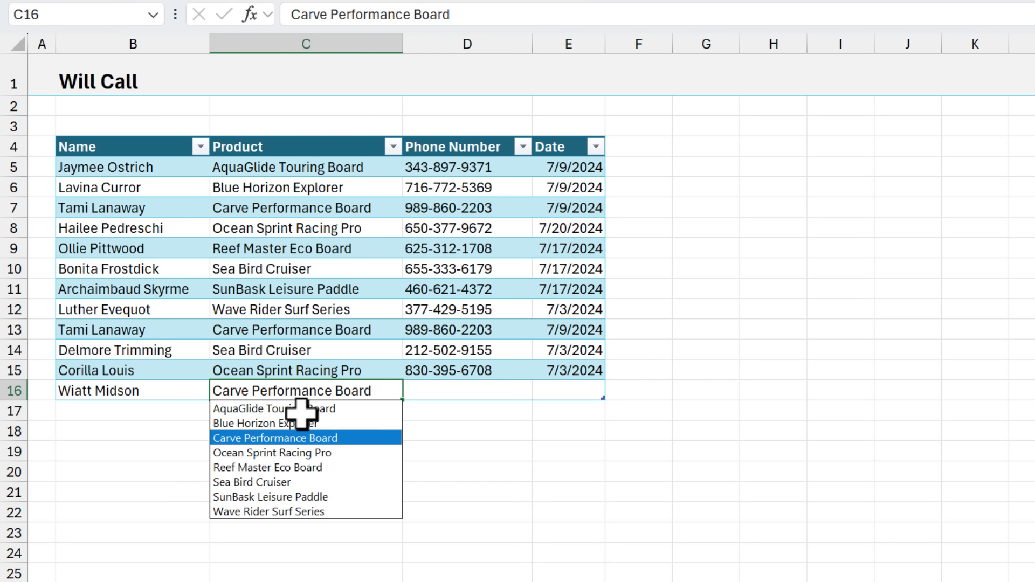
key("Return")
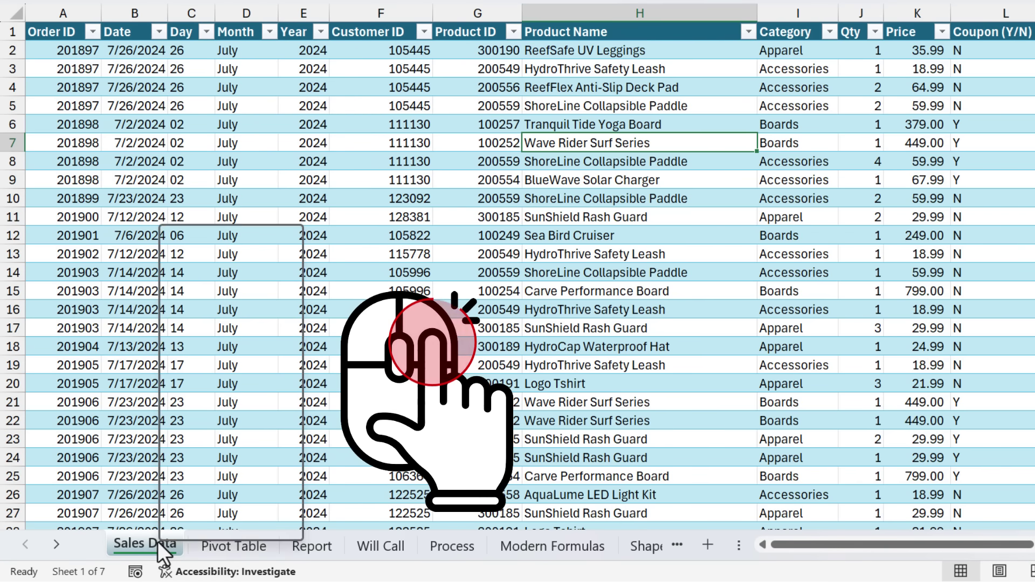
- Insert the sheets of the Coa template before the Sales Data sheet and show the Product Map sheet
right_click(157, 541)
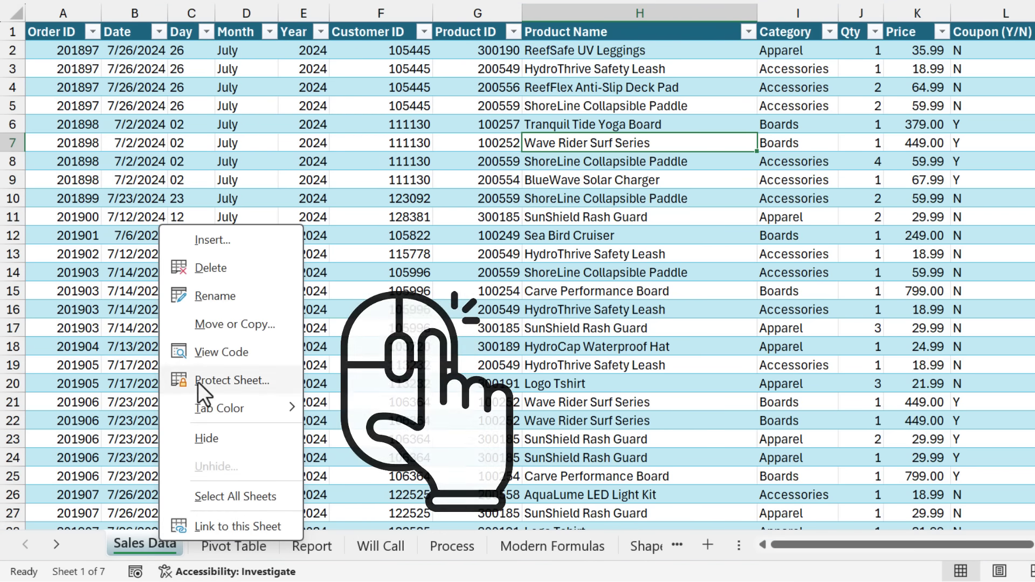
left_click(212, 240)
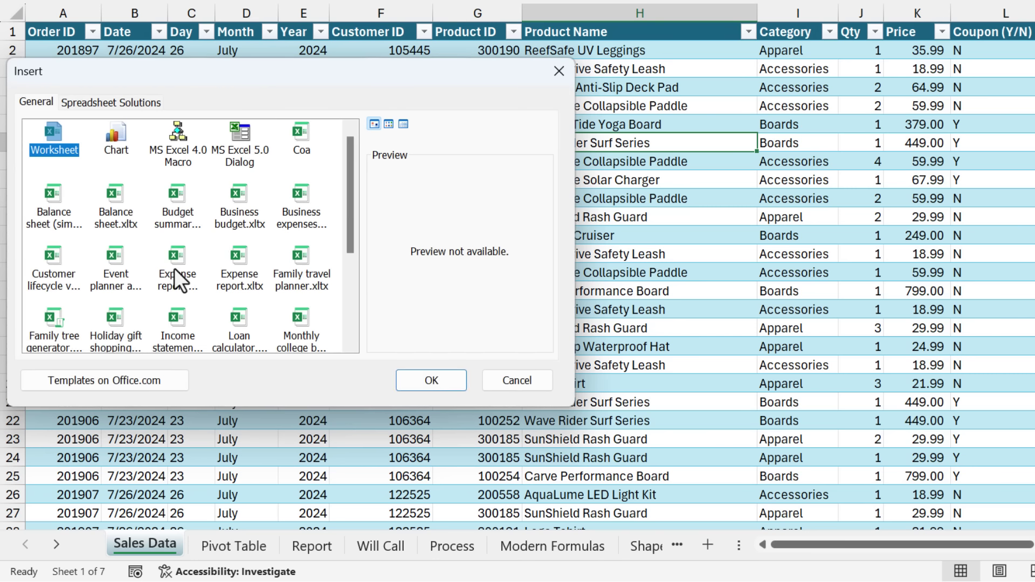
left_click(130, 322)
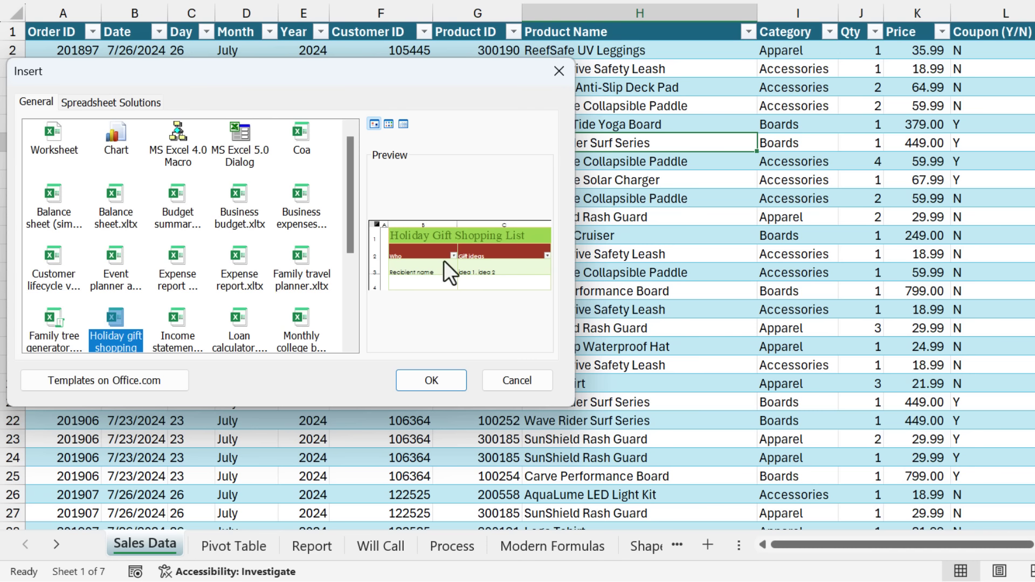
left_click(299, 136)
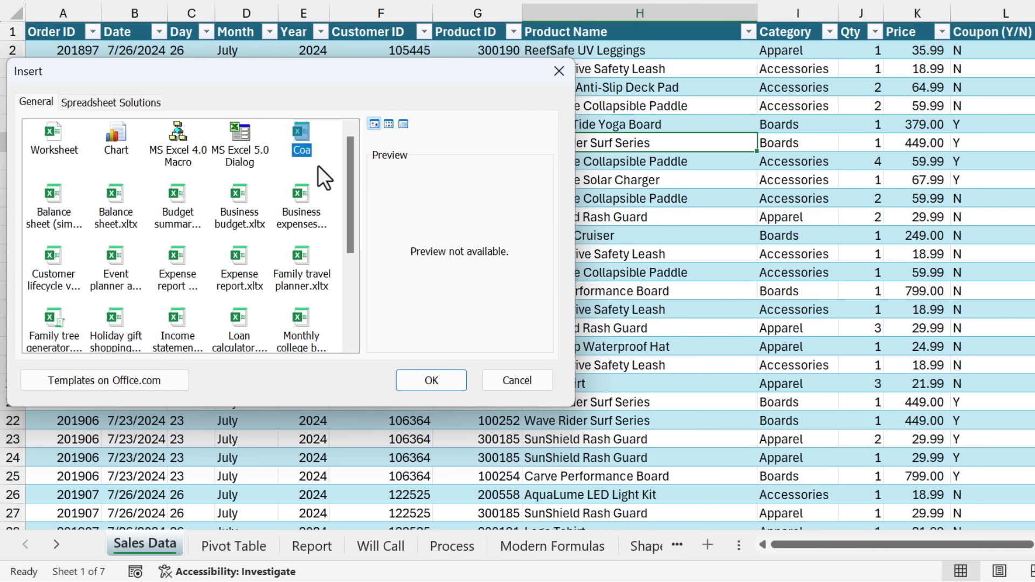
left_click(425, 381)
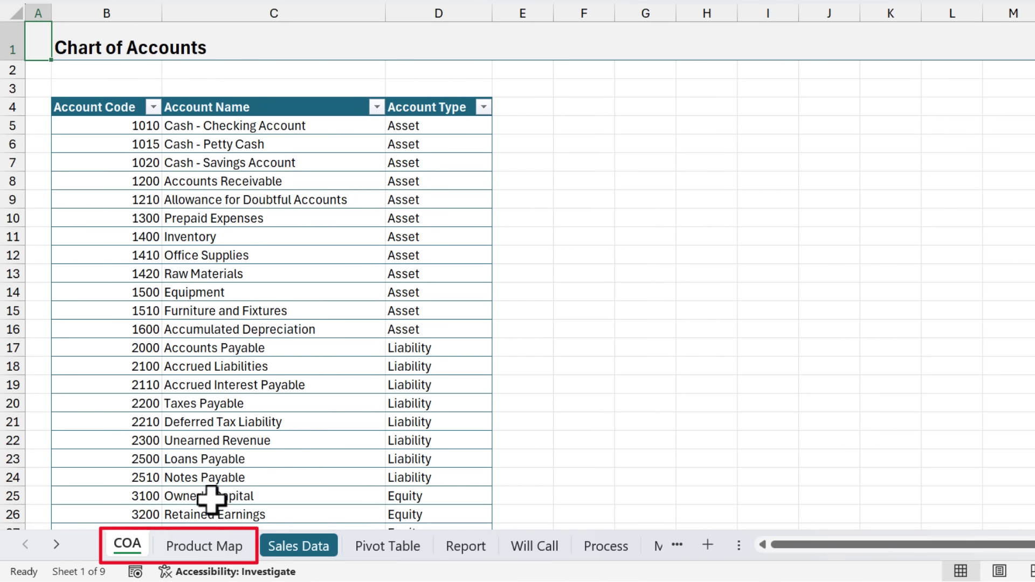
left_click(186, 542)
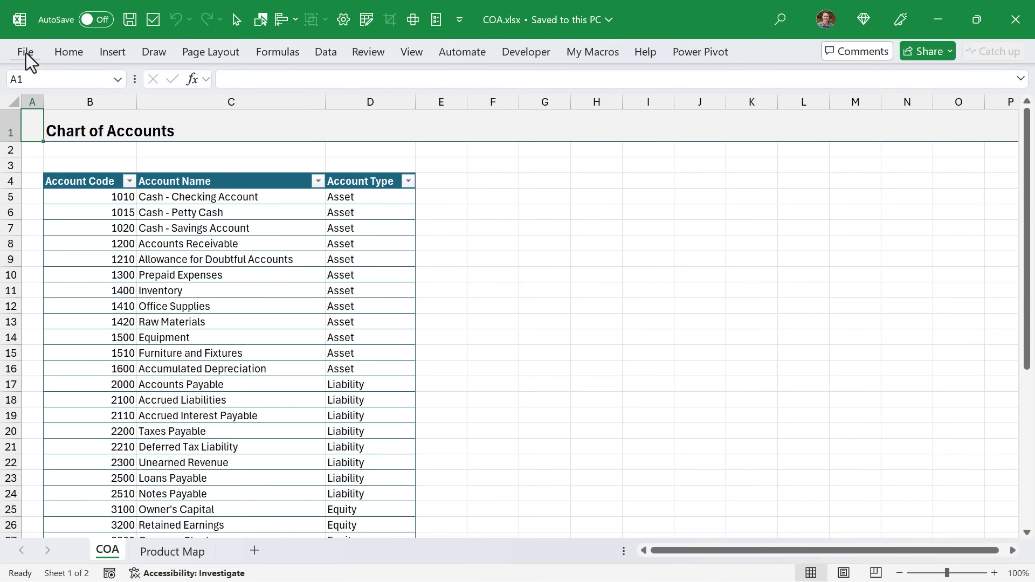
- In the COA.xlsx workbook, open the Trusted Locations settings of the Trust Center
left_click(26, 53)
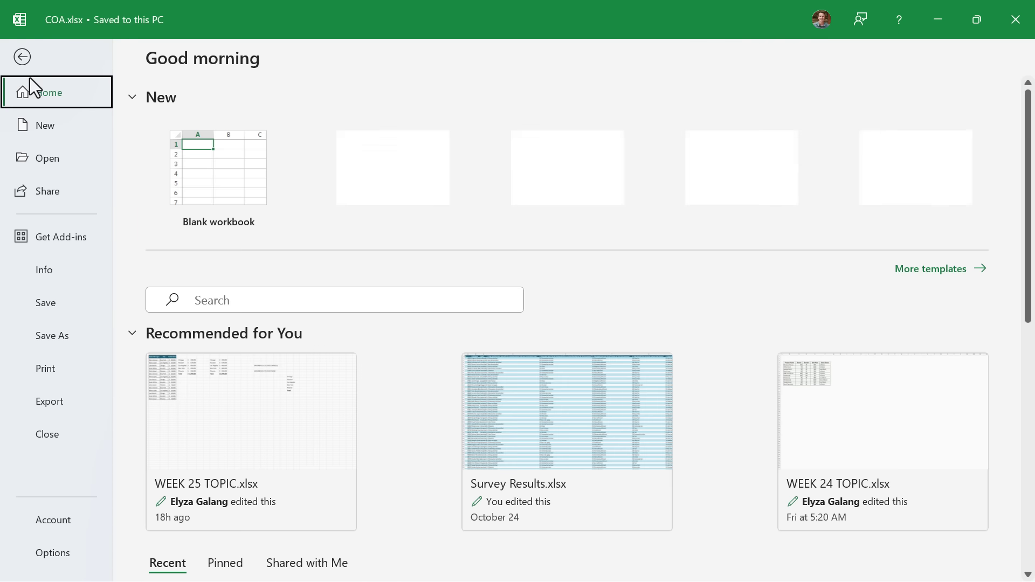
left_click(50, 558)
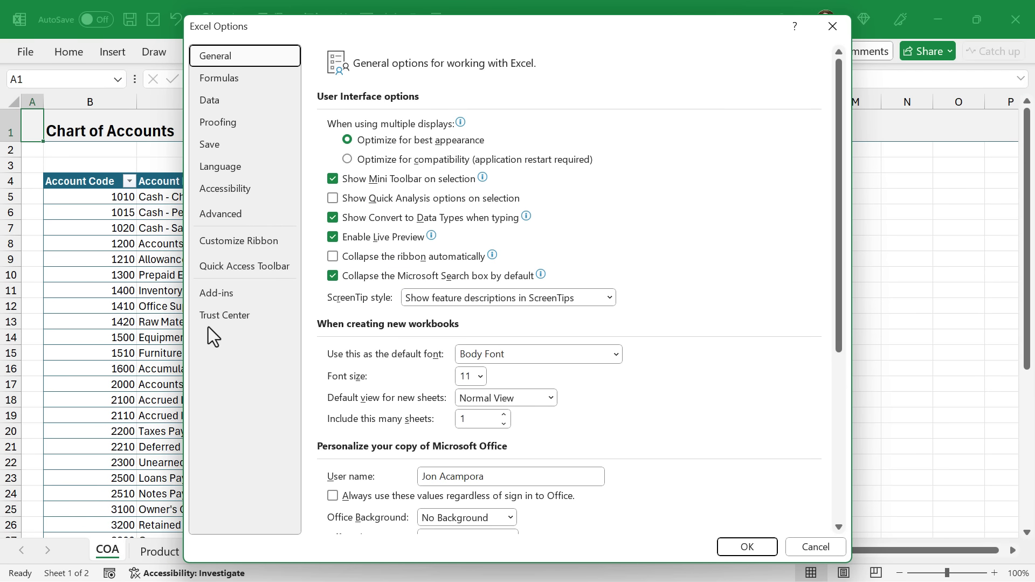
left_click(218, 313)
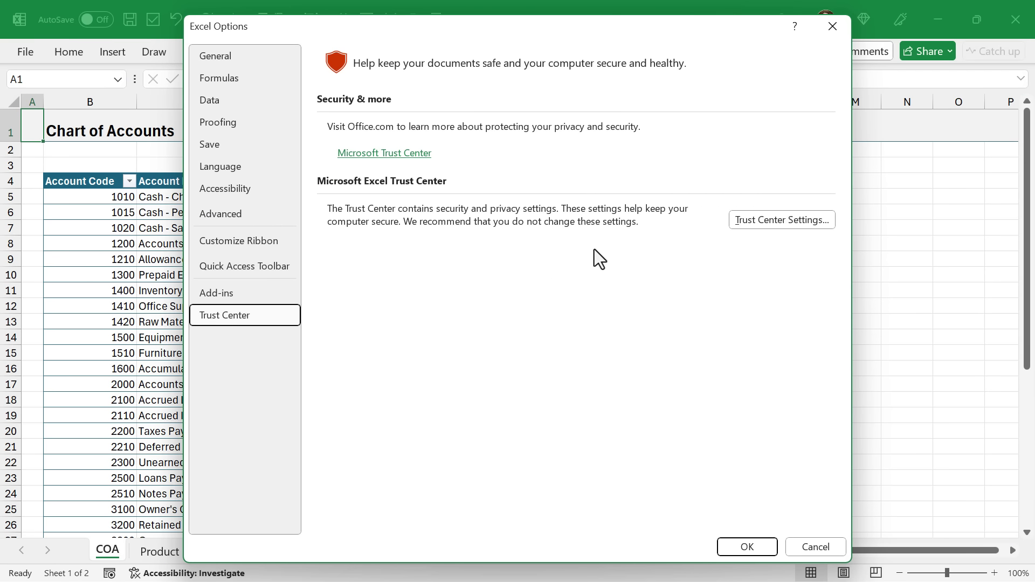
left_click(765, 218)
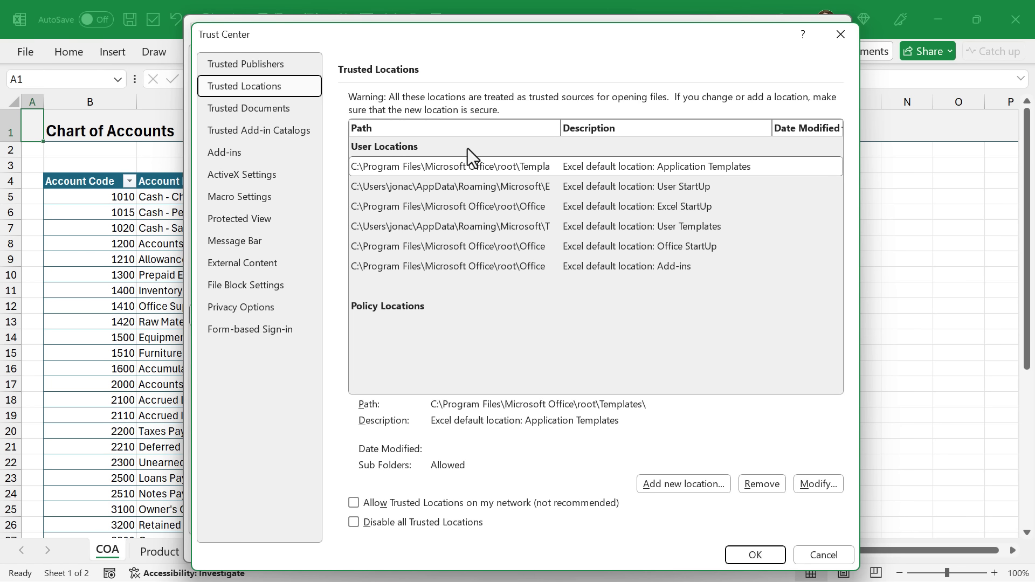
- Copy the folder path of the User StartUp trusted location and close the settings without changing anything
left_click(676, 186)
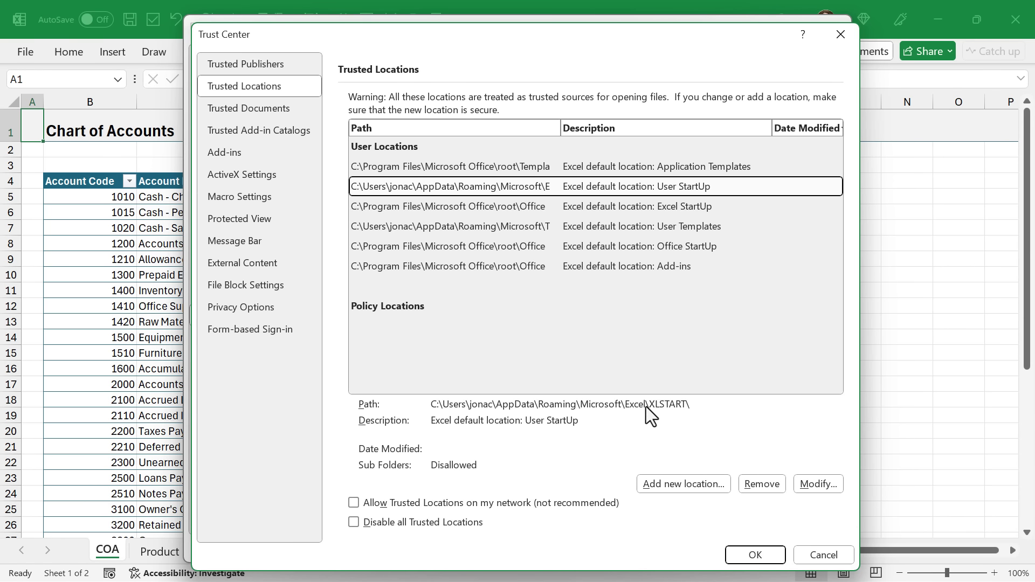
left_click(811, 483)
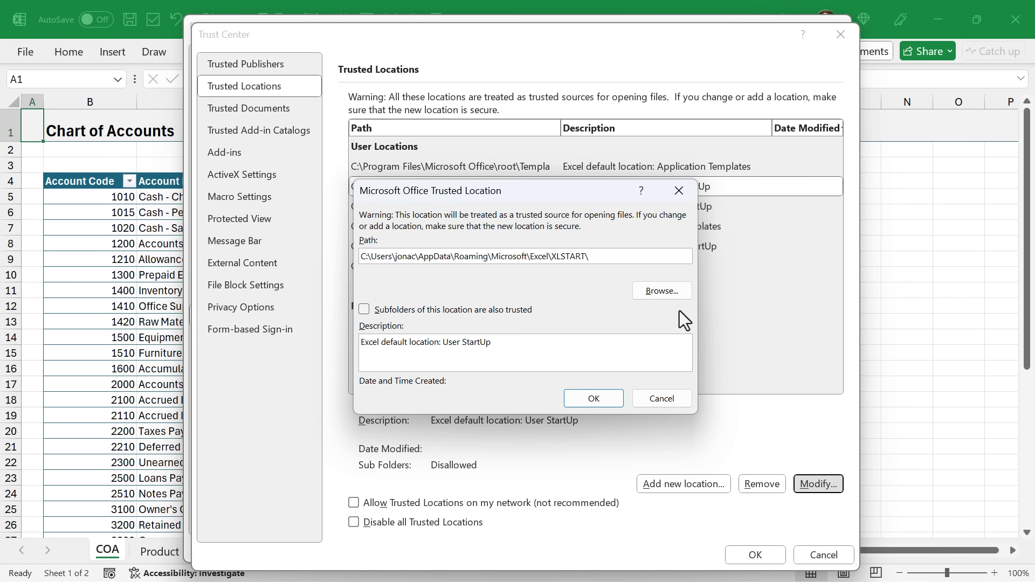
left_click_drag(593, 256, 356, 263)
key("ctrl+c")
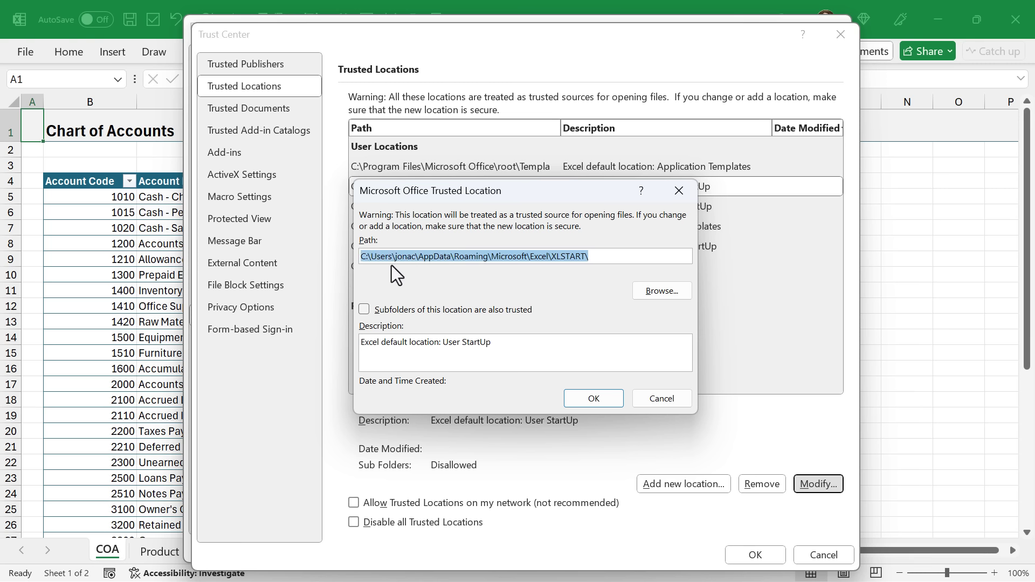
left_click(650, 400)
left_click(809, 552)
left_click(801, 542)
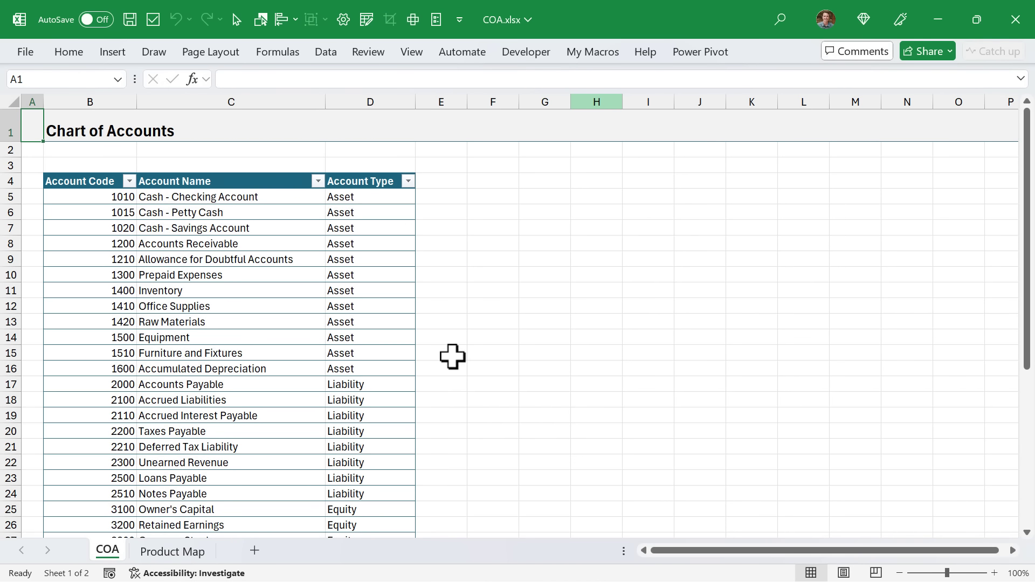
- Start saving a copy of the workbook as an Excel Template (*.xltx), using the copied XLSTART folder path as its location
key("F12")
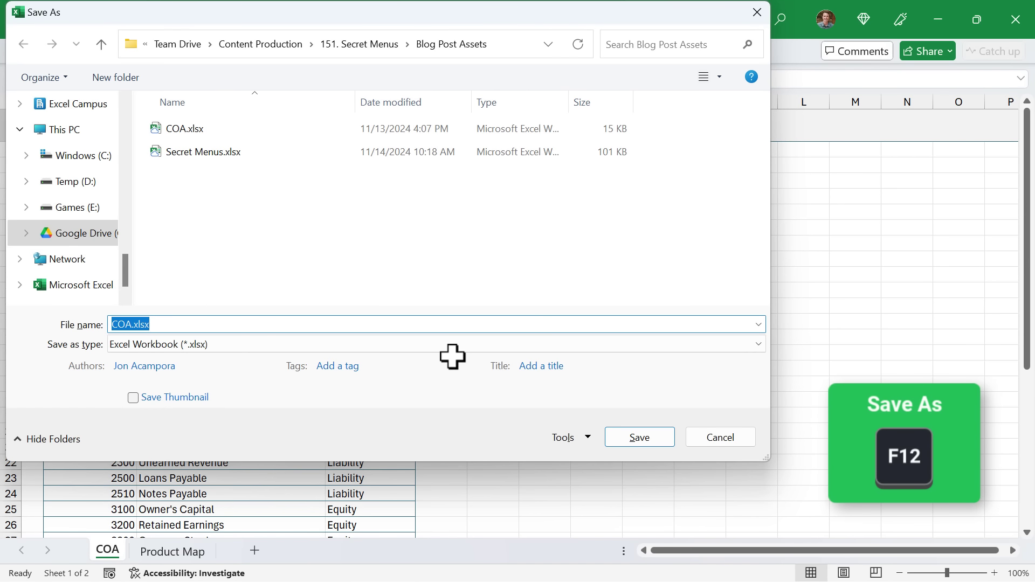
left_click(170, 341)
left_click(169, 341)
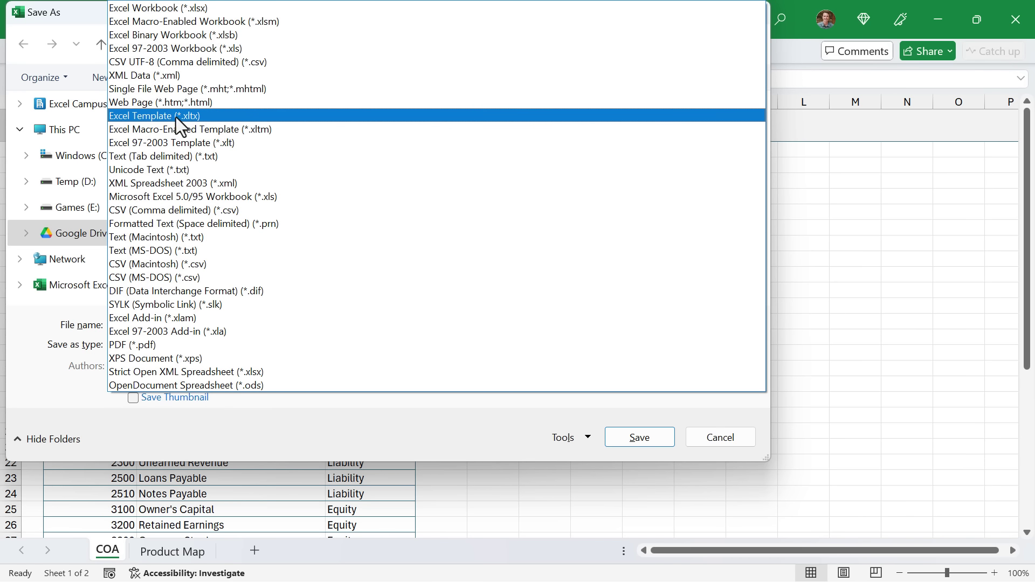
left_click(191, 116)
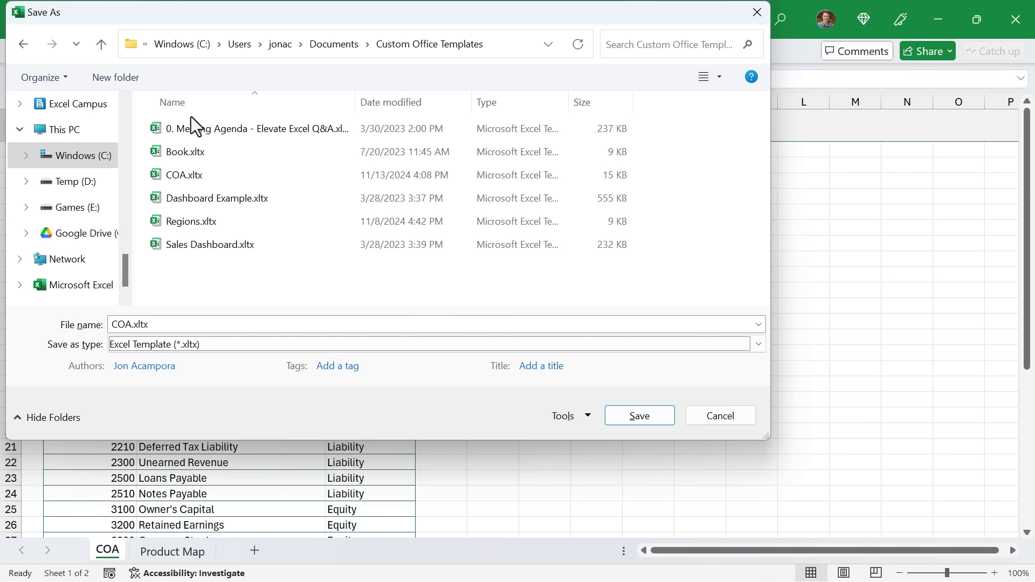
left_click(500, 43)
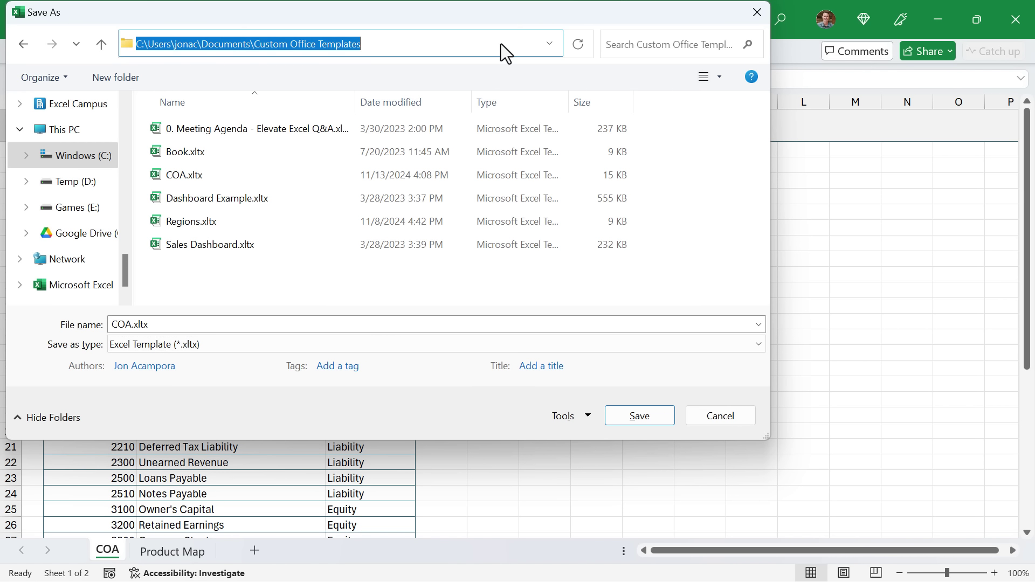
key("ctrl+v")
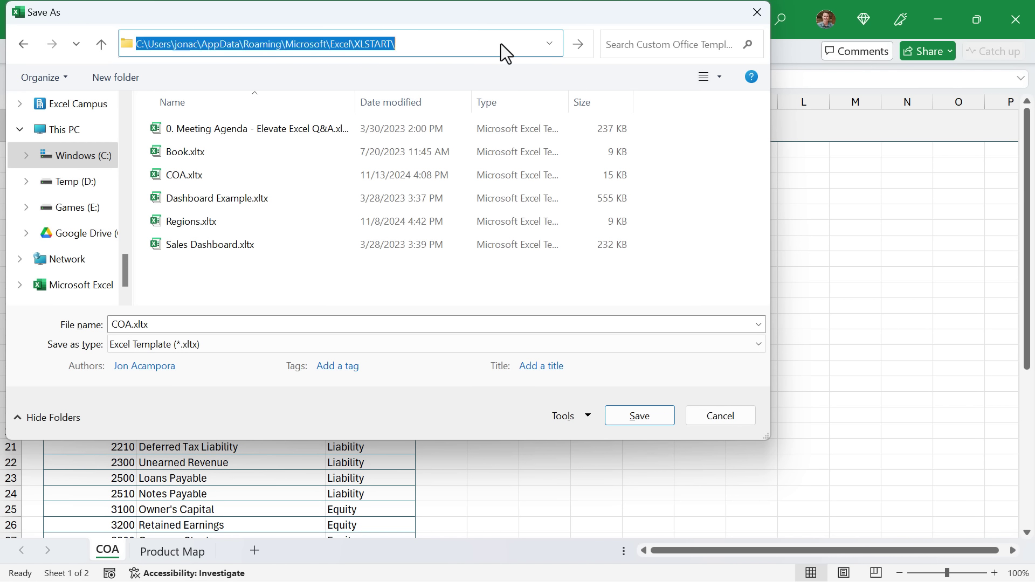
key("Return")
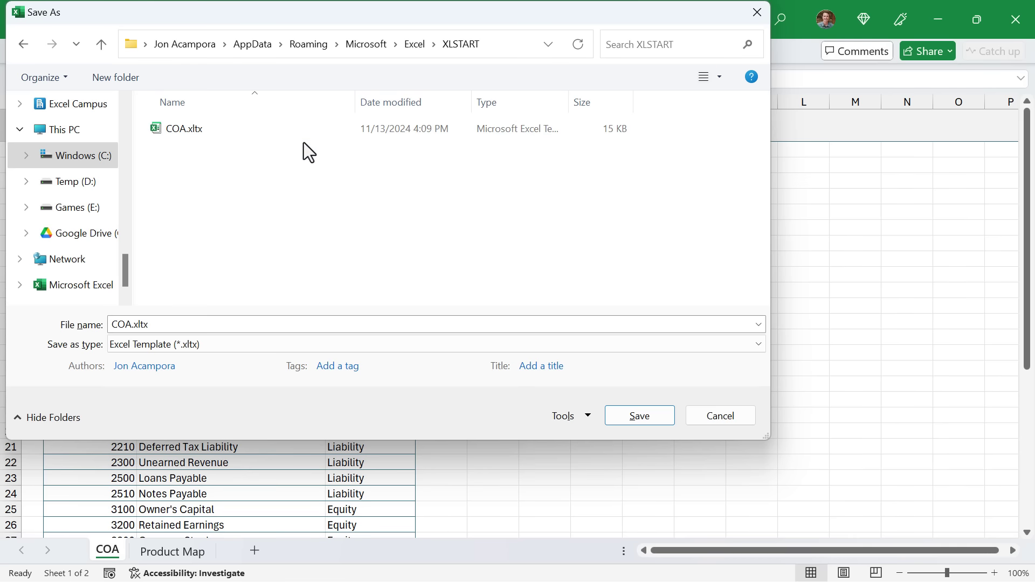
- Name the template COA2.xltx and save it in the XLSTART folder
left_click(132, 324)
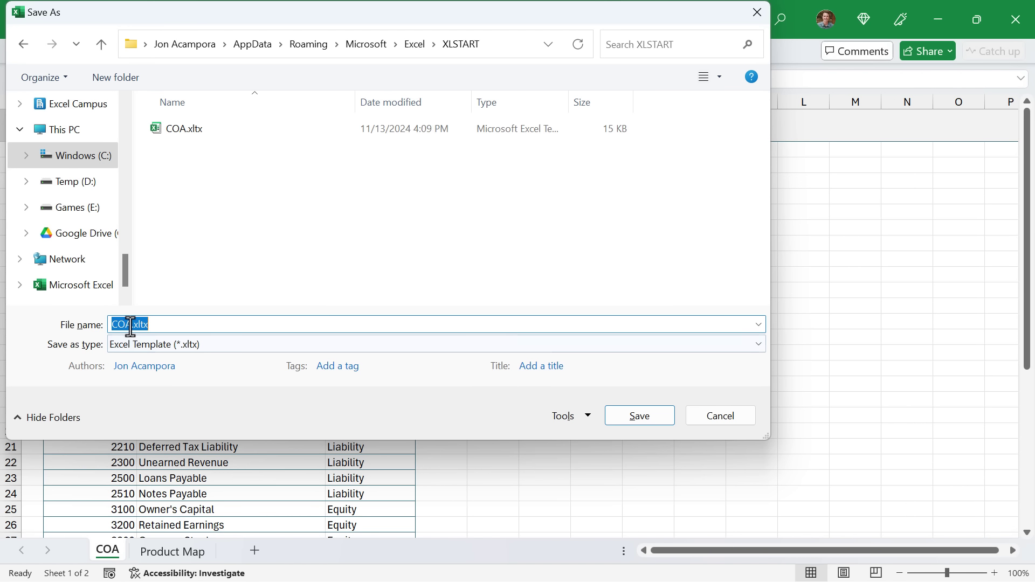
left_click(132, 326)
type("2")
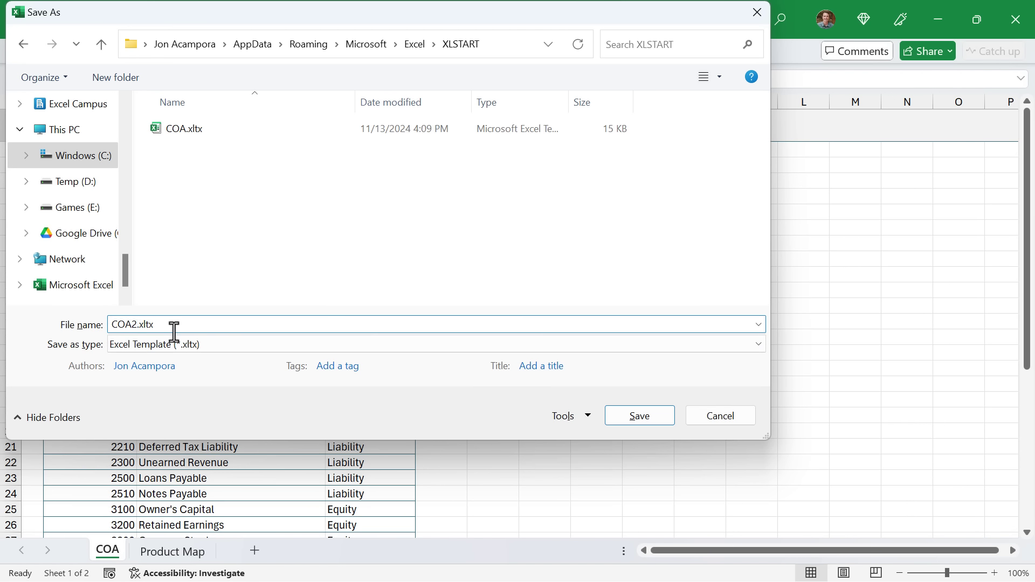
left_click(628, 420)
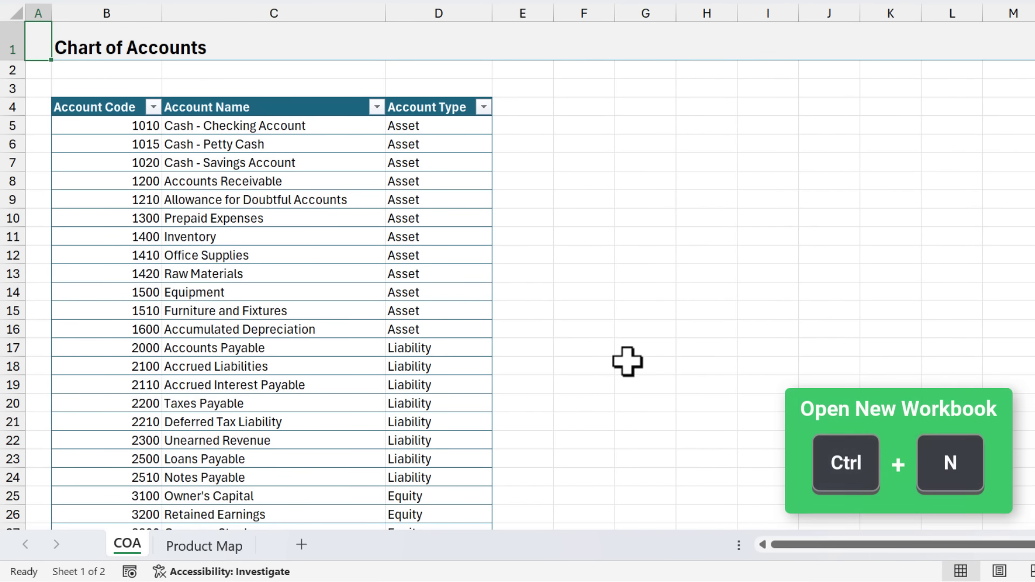
- Create a new blank workbook and insert the sheets of the Coa2 template before Sheet1
key("ctrl+n")
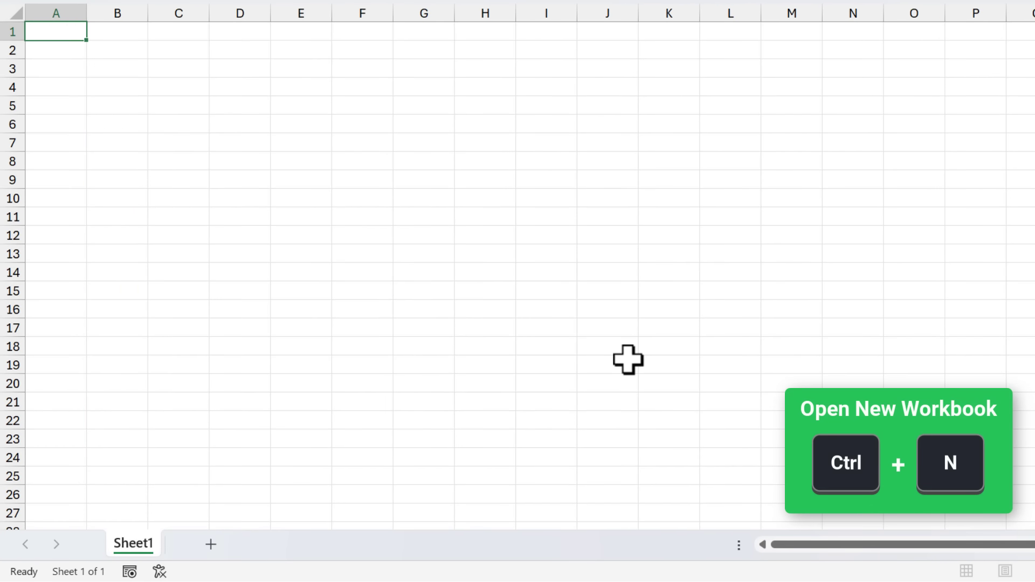
right_click(146, 541)
left_click(235, 244)
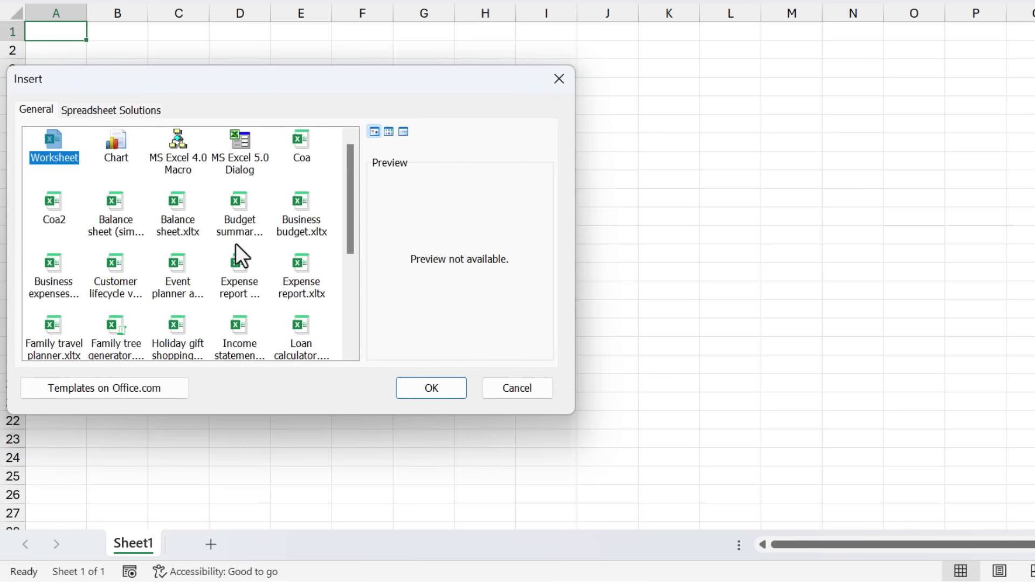
left_click(55, 224)
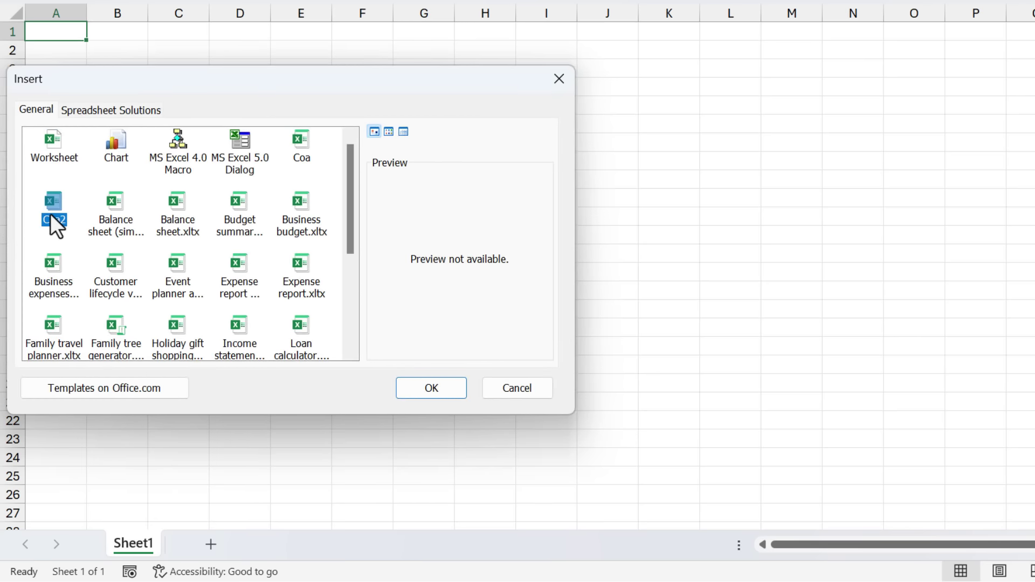
left_click(419, 393)
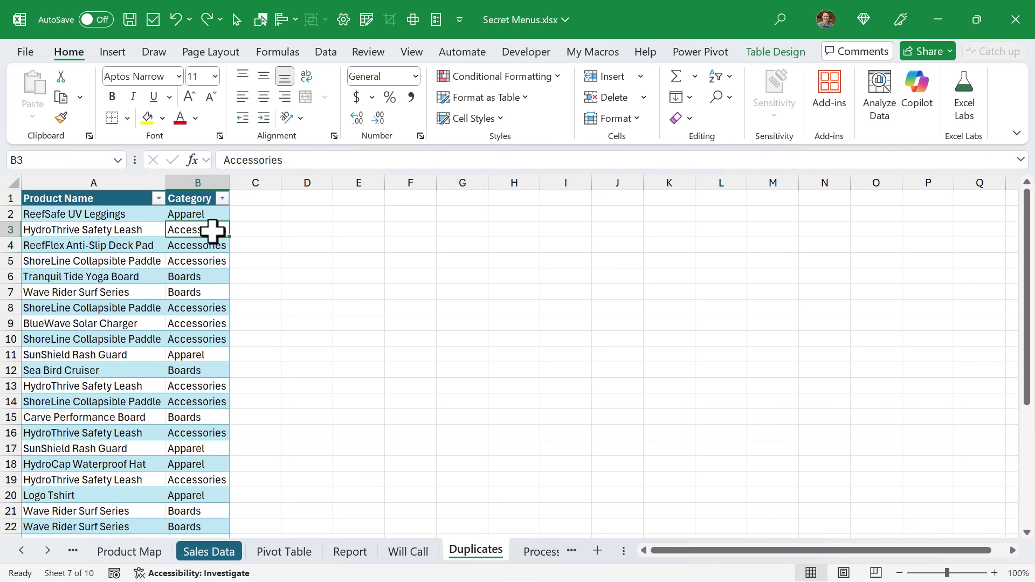
- On the Duplicates sheet of Secret Menus.xlsx, find the duplicate commands with the search term "dup" and remove duplicates from the product table
right_click(210, 231)
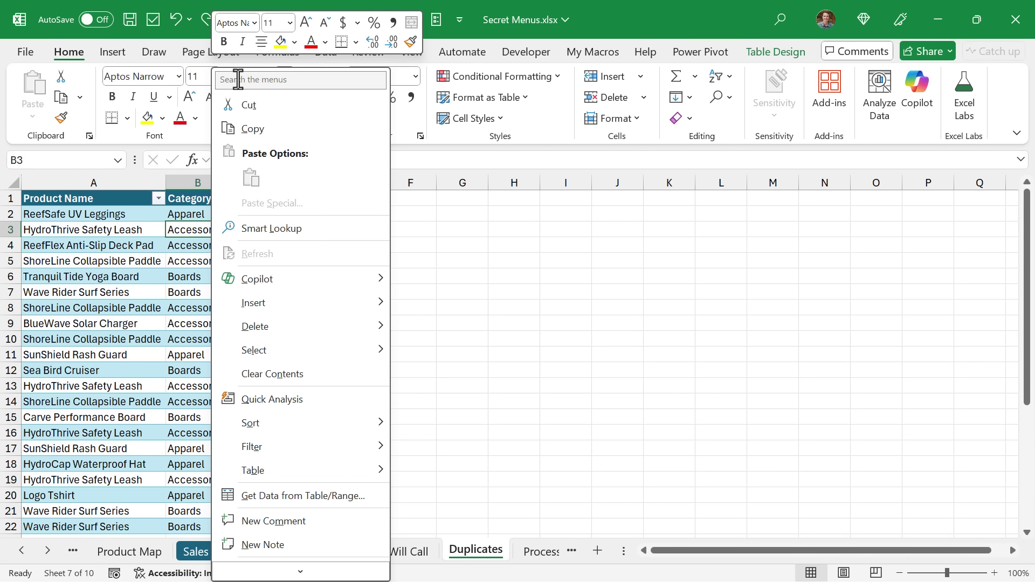
mouse_move(248, 305)
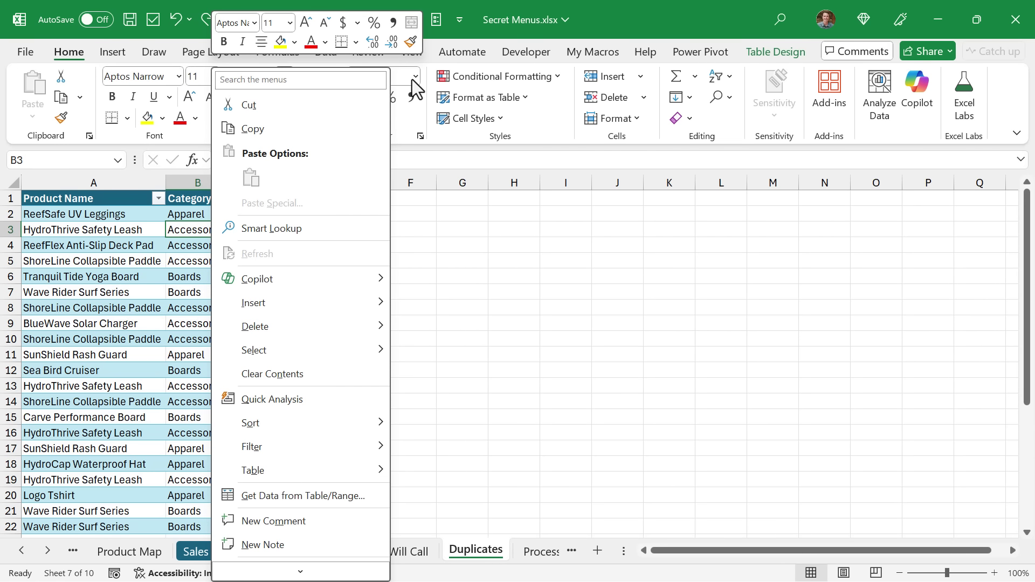
left_click(227, 81)
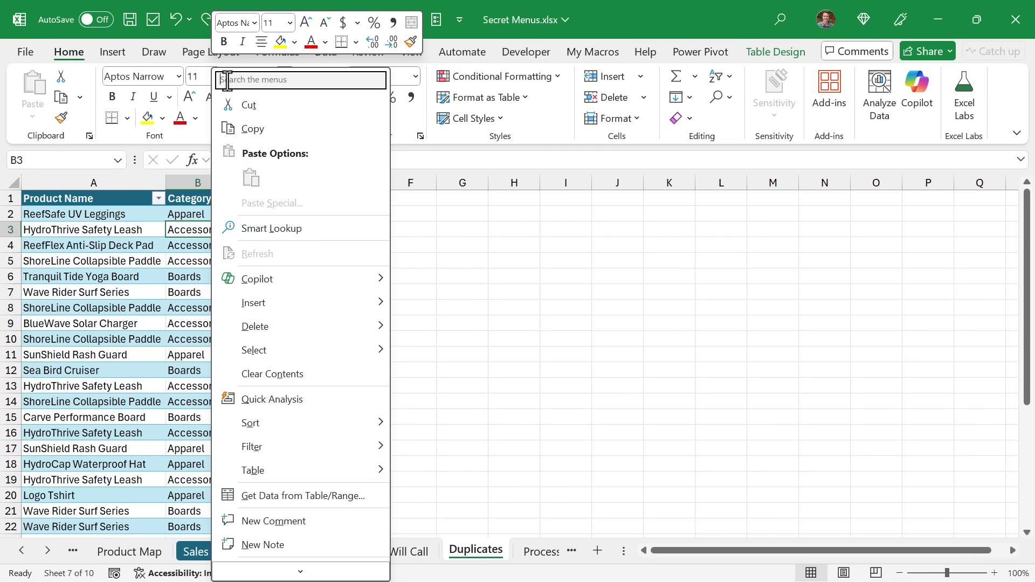
type("dup")
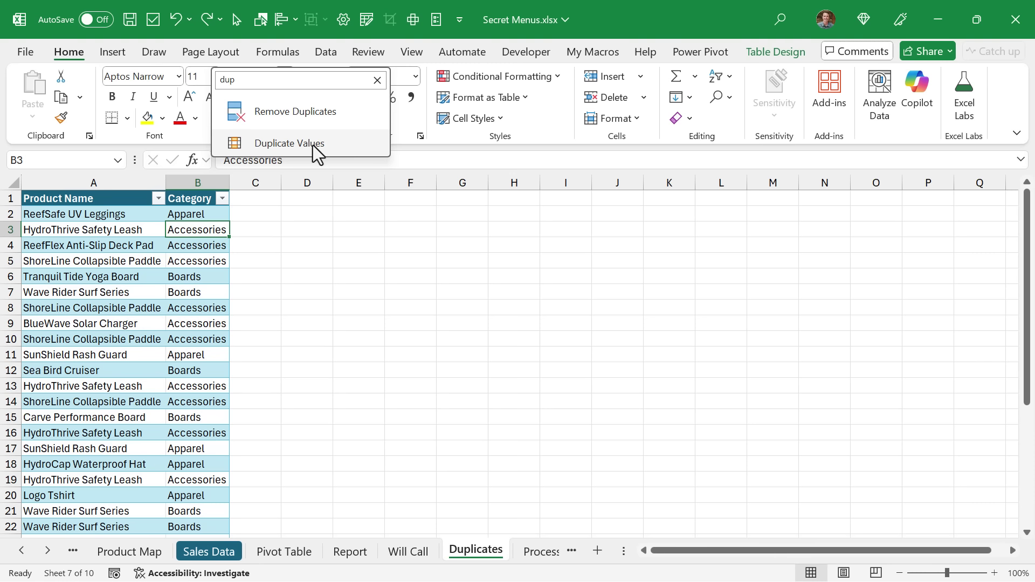
left_click(296, 113)
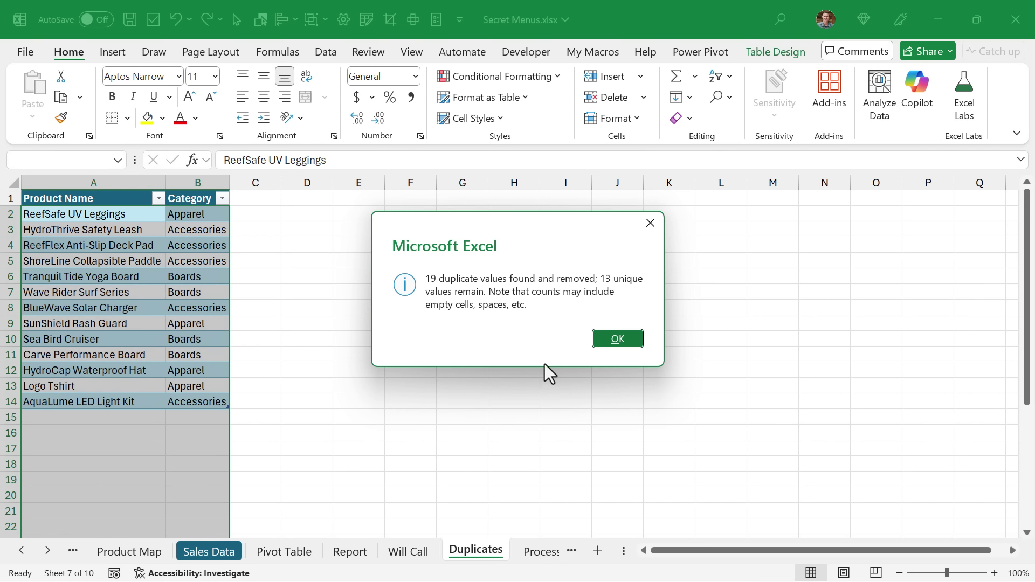
left_click(617, 338)
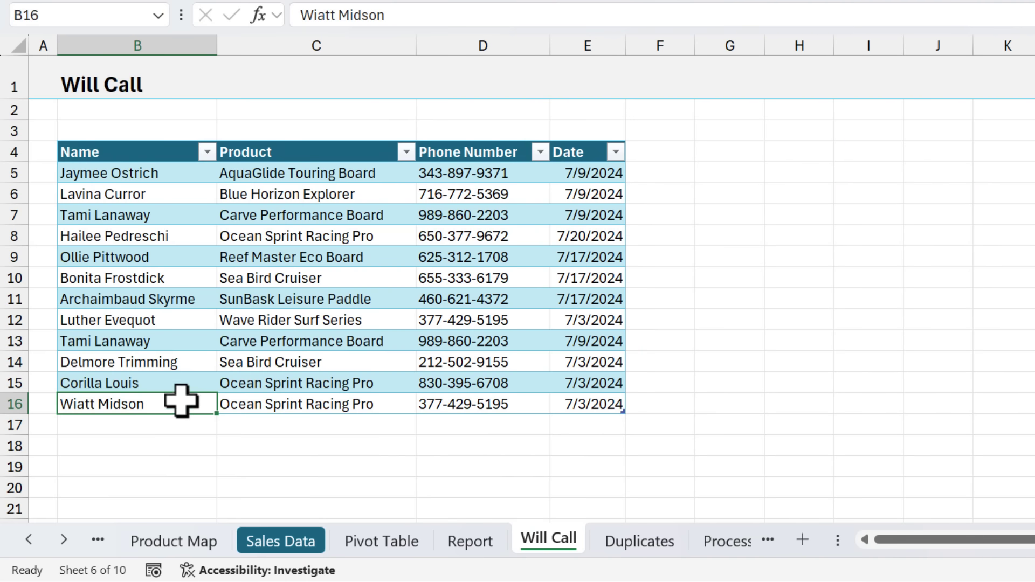
- On the Will Call sheet, clear the contents of the table's last row, B16:E16
left_click_drag(180, 405, 564, 400)
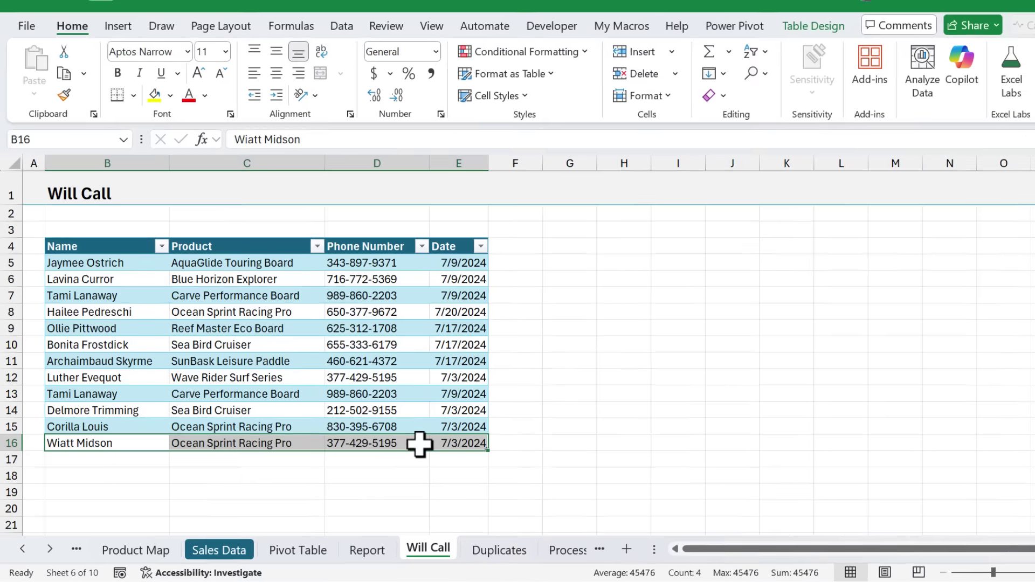
right_click(537, 406)
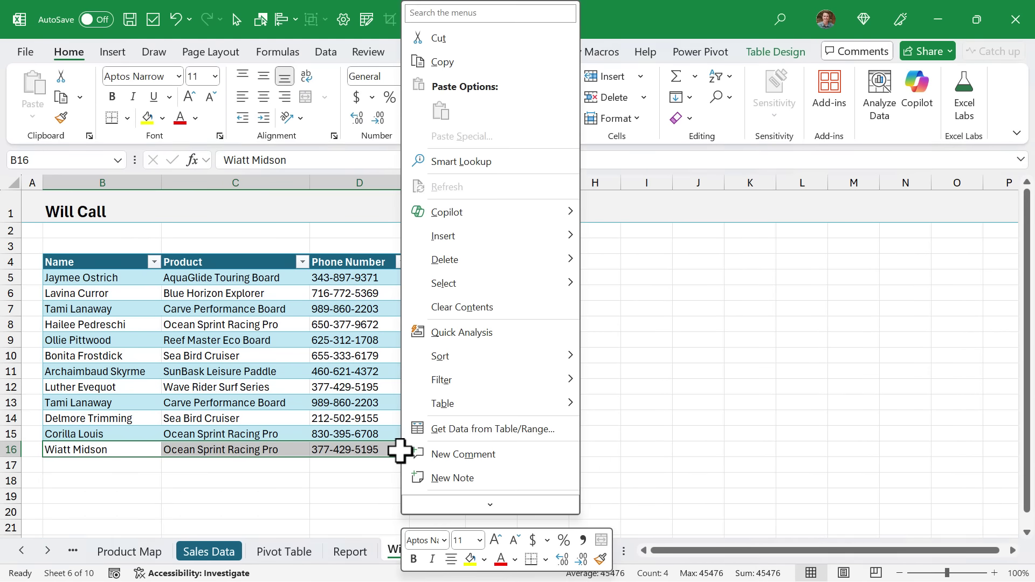
left_click(451, 305)
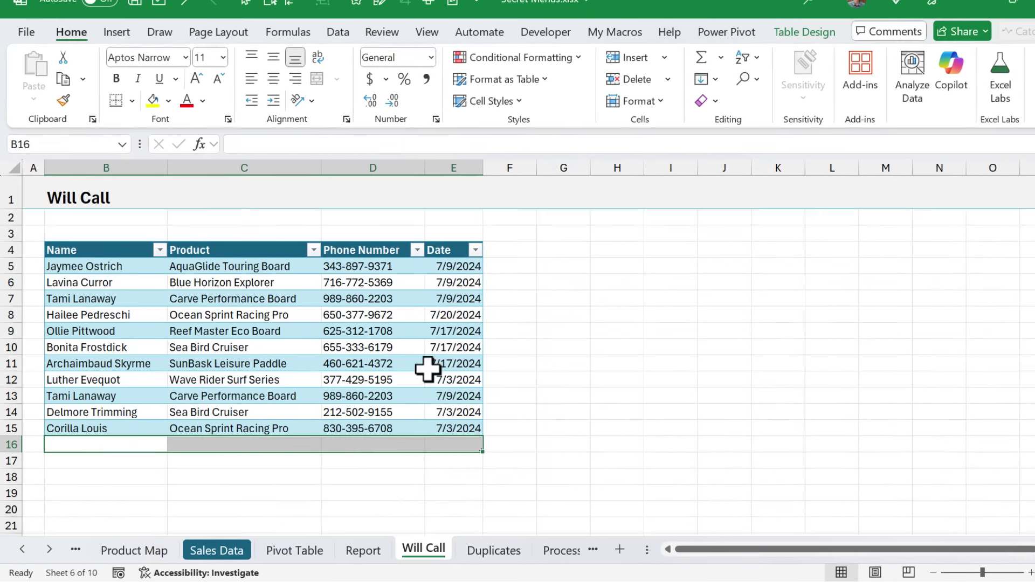
left_click(366, 458)
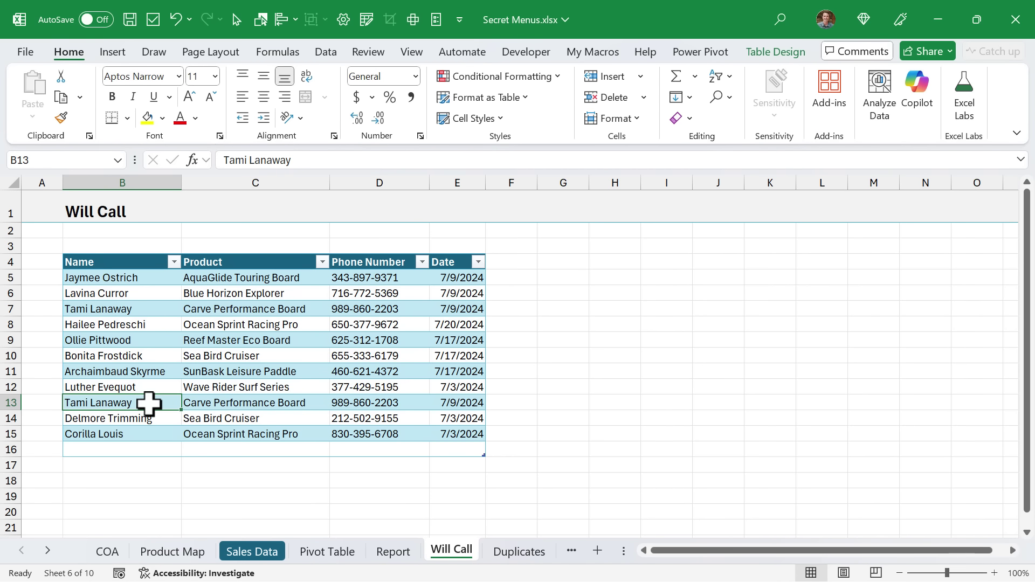
- Draw a freeform curve about 1.22" high and 0.27" wide in column A, bowing outward from row 13 up to row 7
left_click(115, 53)
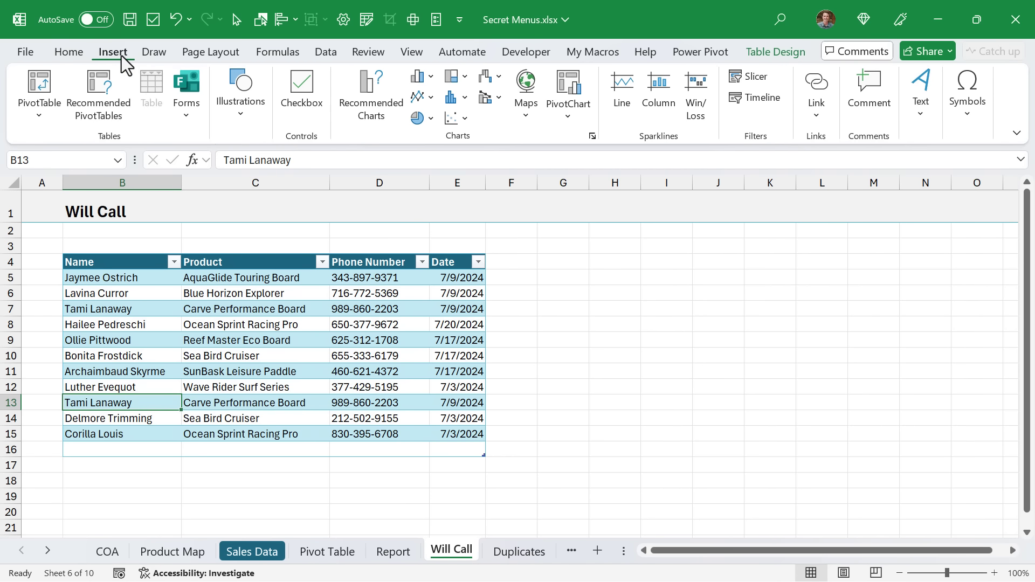
left_click(231, 99)
left_click(266, 164)
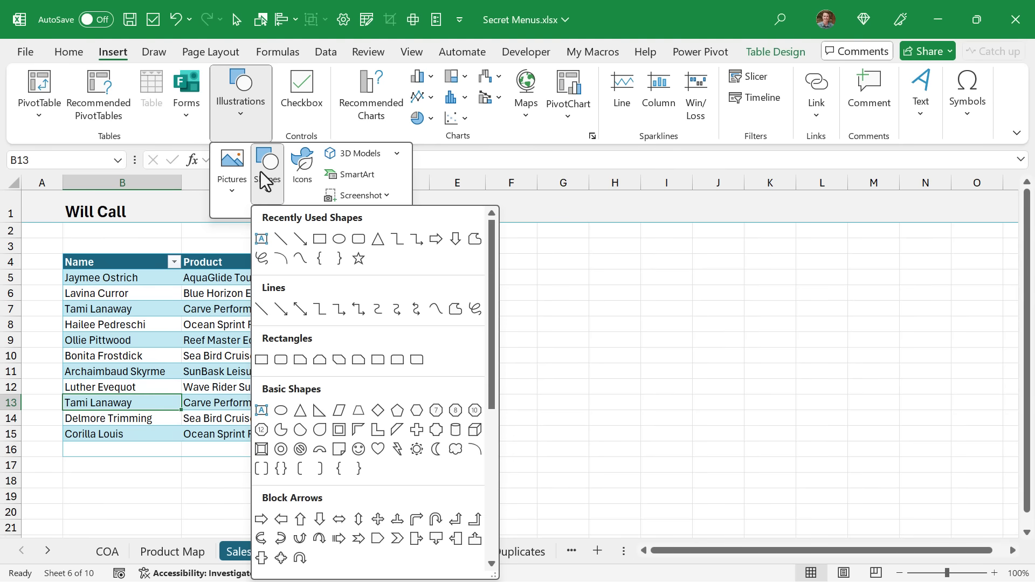
left_click(305, 258)
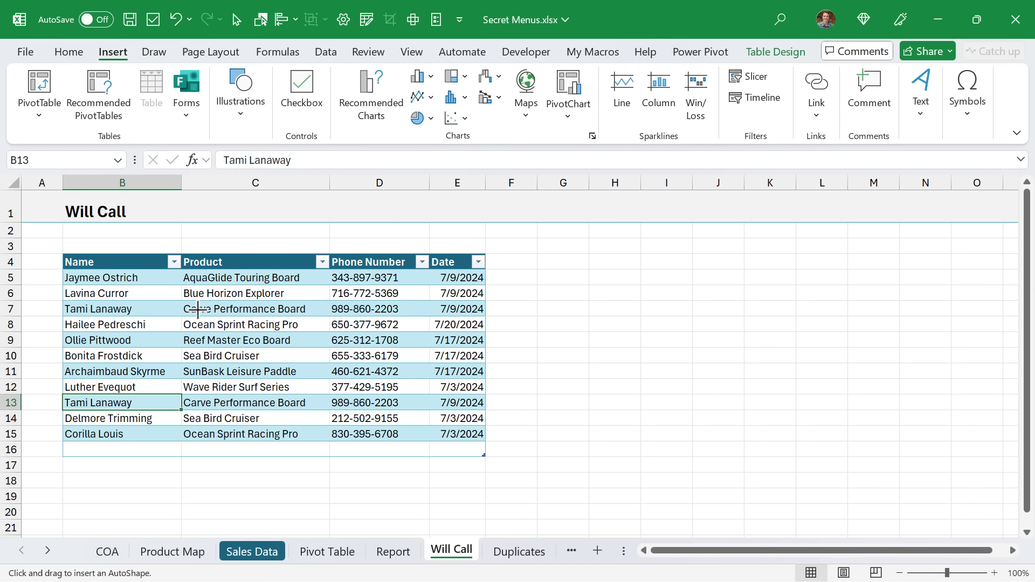
left_click(56, 402)
left_click(36, 345)
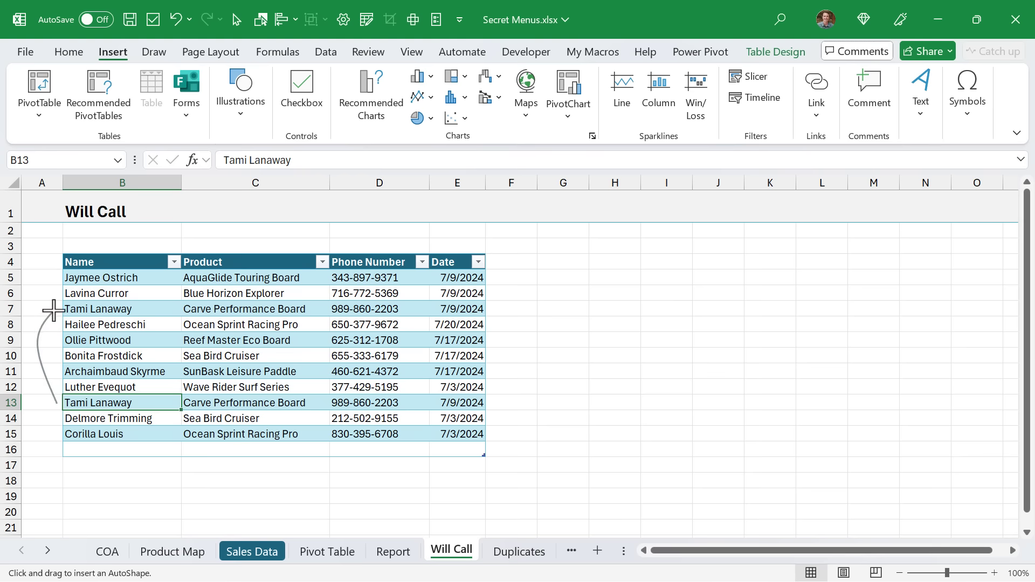
double_click(57, 310)
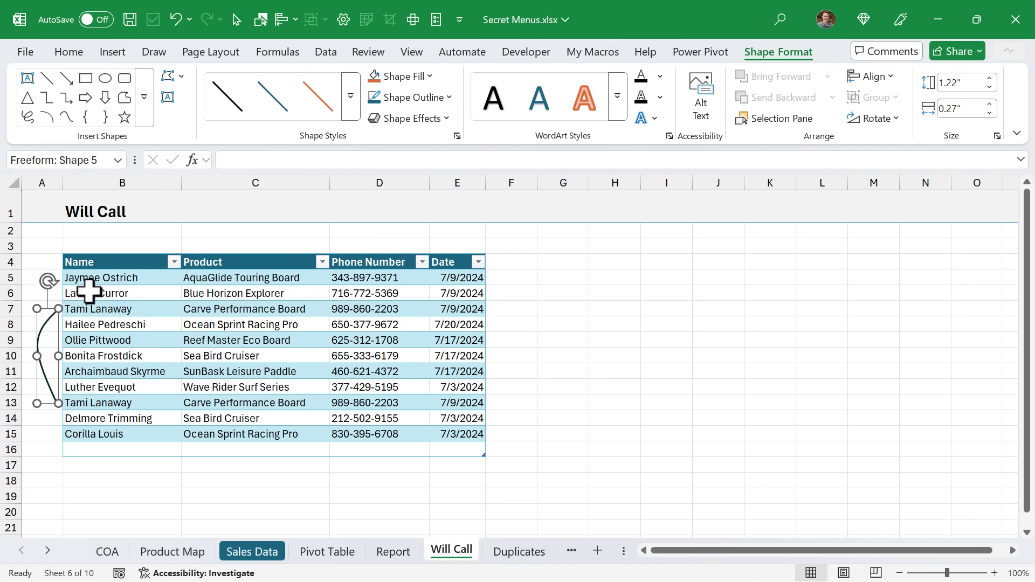
- Add an arrowhead to the curve's end at row 7 and deselect the shape
left_click(432, 100)
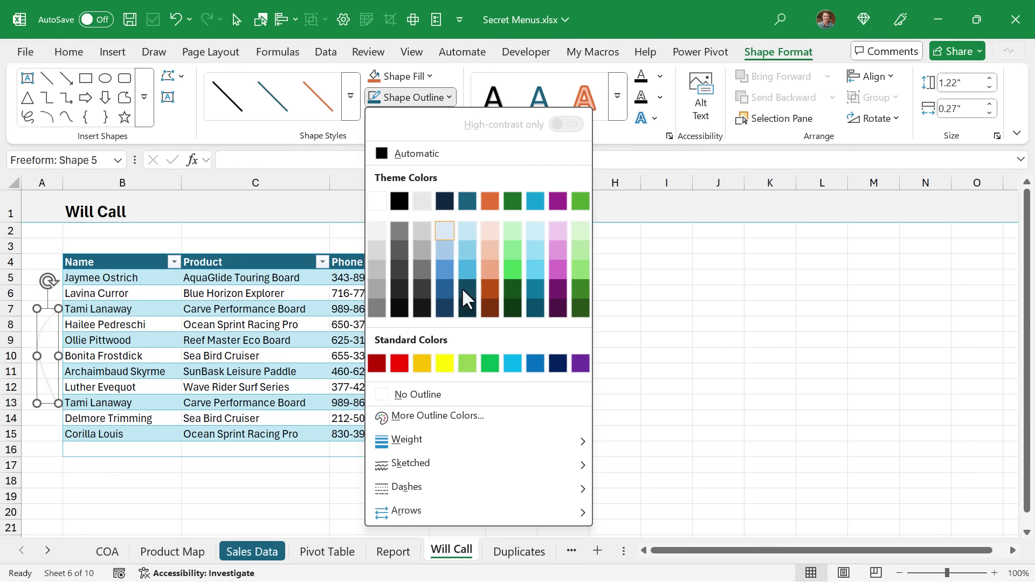
mouse_move(540, 517)
left_click(636, 432)
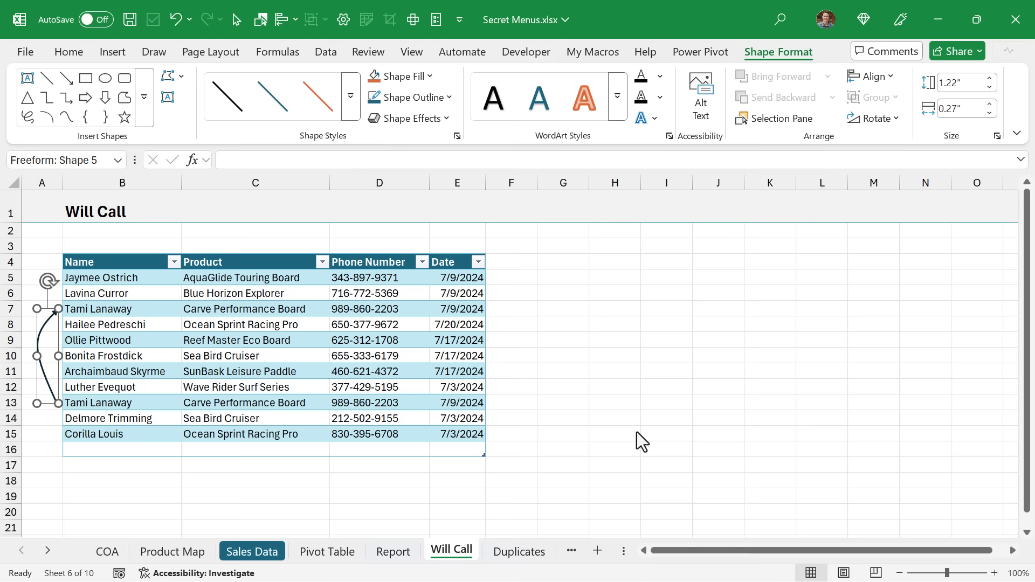
left_click(42, 433)
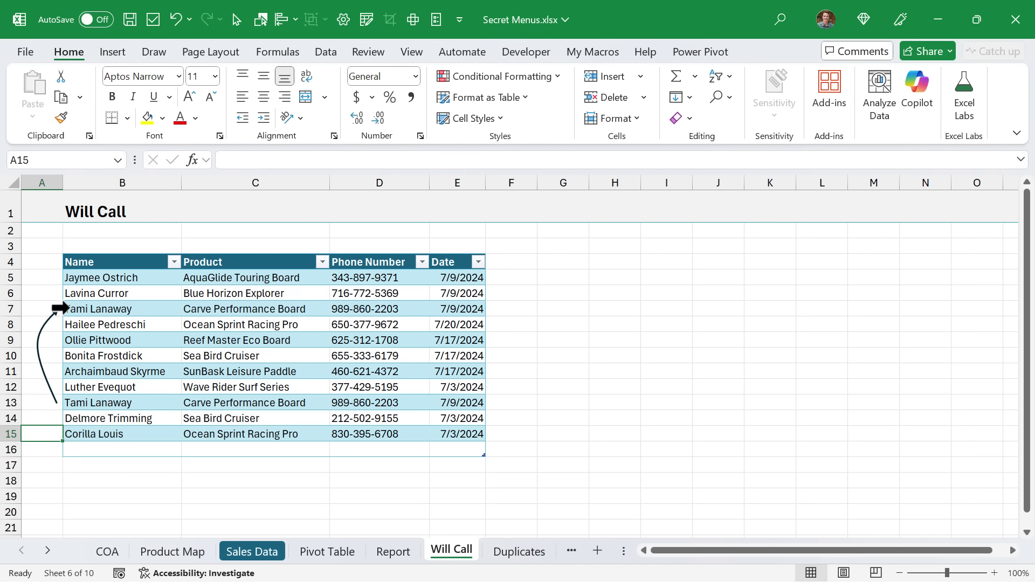
- Start editing the points of the freeform arrow in column A and adjust the curvature at its middle point near row 9
left_click(43, 324)
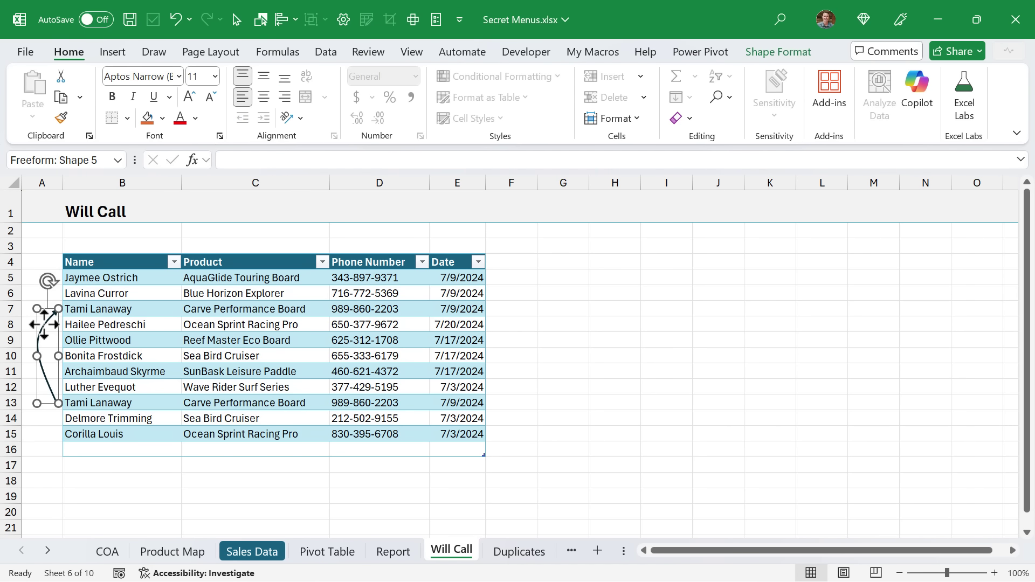
right_click(46, 325)
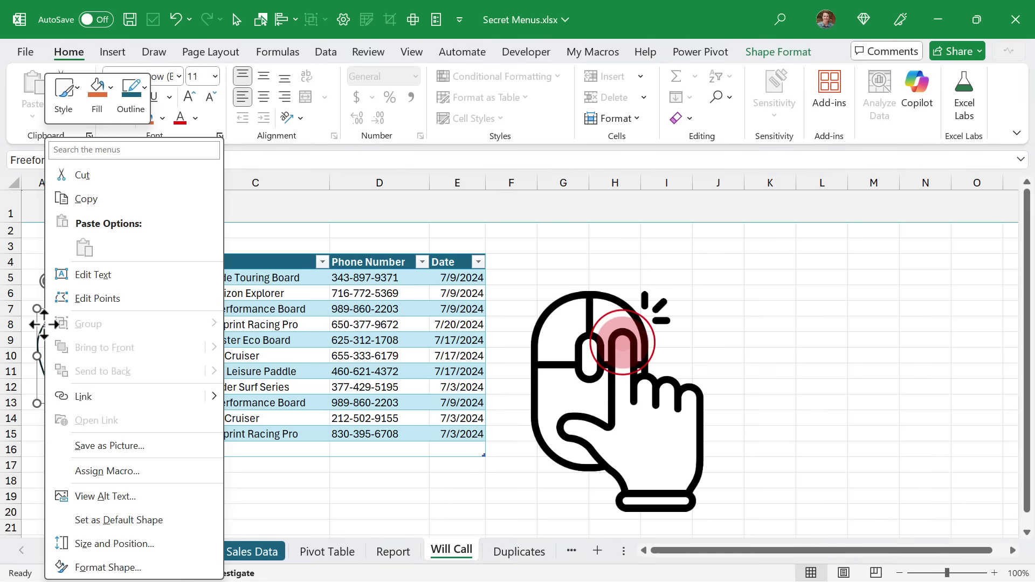
left_click(83, 296)
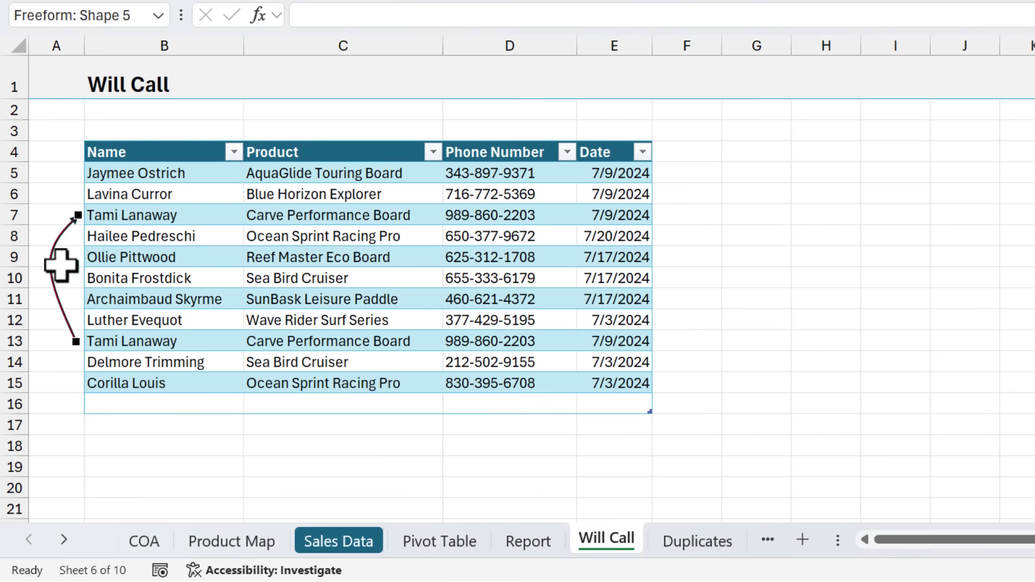
left_click_drag(47, 273, 48, 243)
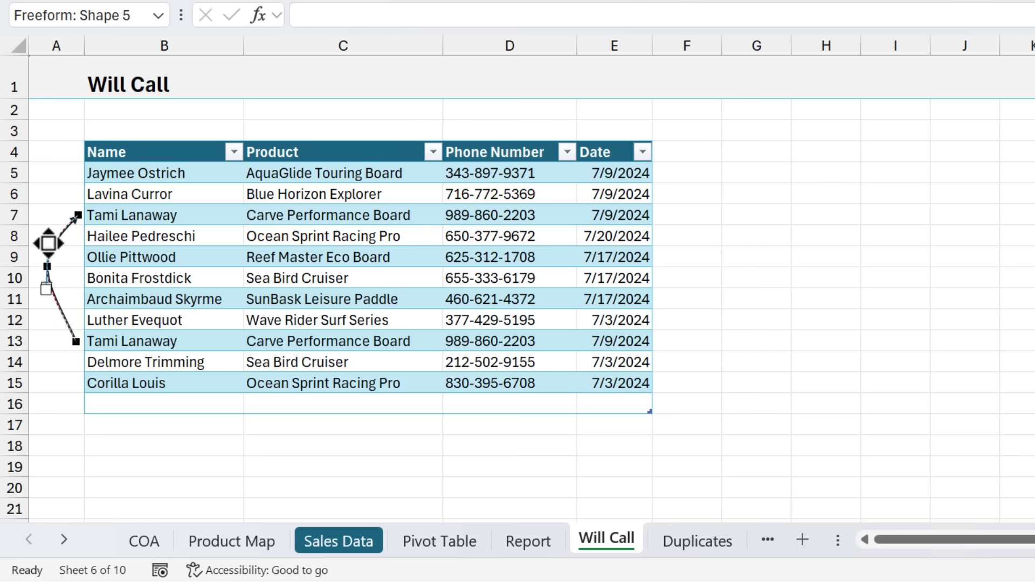
- Add a point to the curve's lower part, moved outward to row 12, and one to its upper part, moved outward to row 7
right_click(57, 303)
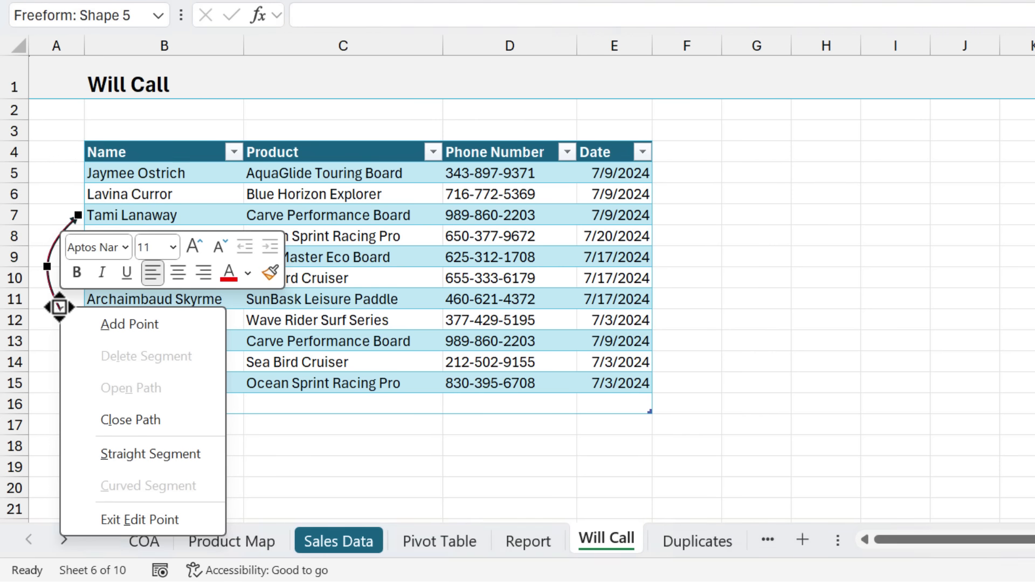
left_click(86, 319)
left_click_drag(60, 303, 50, 325)
right_click(59, 233)
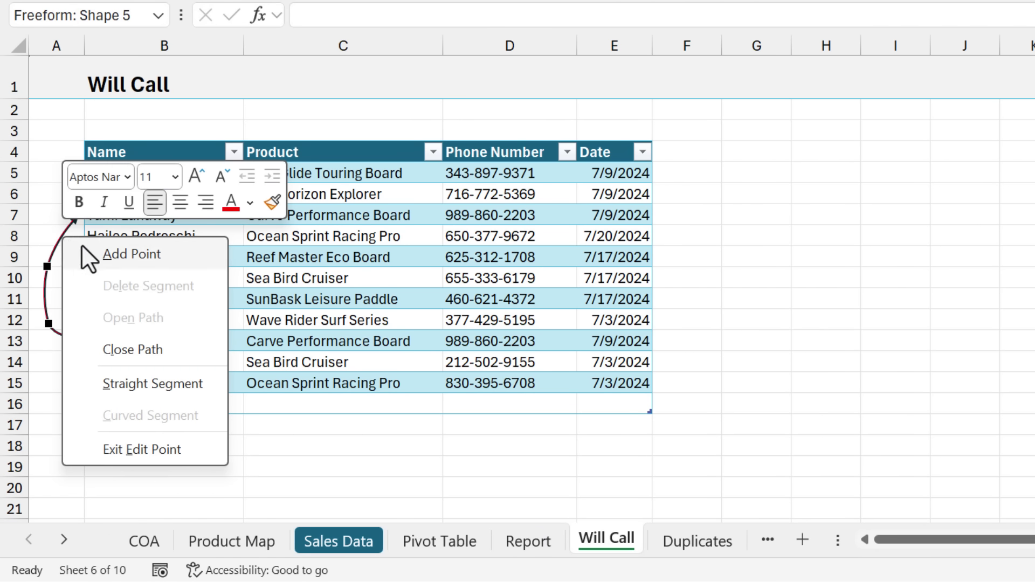
left_click(83, 248)
left_click_drag(69, 233, 50, 216)
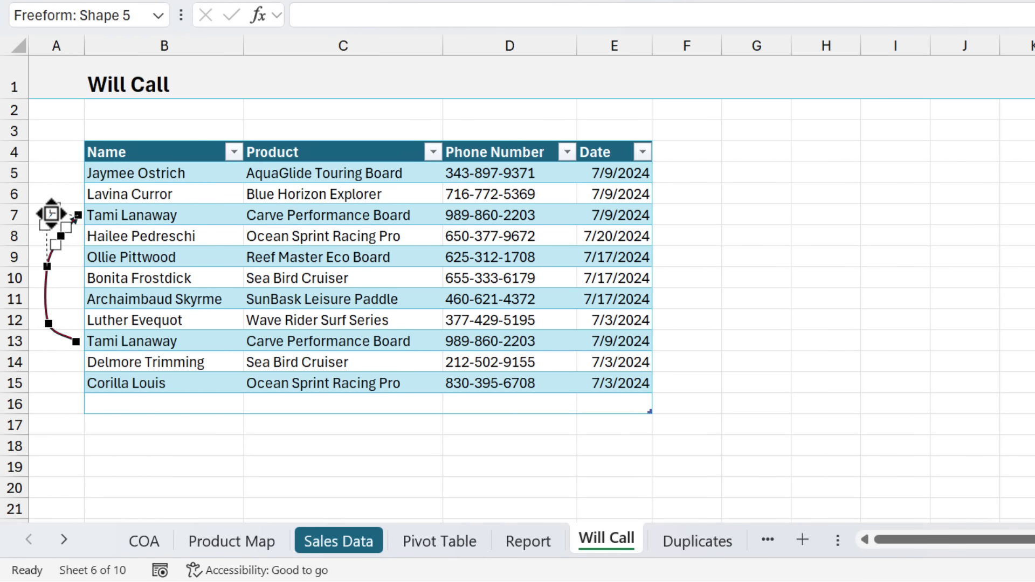
- Delete the curve's middle point near row 9 and leave point editing
left_click(48, 268)
right_click(48, 268)
left_click(81, 316)
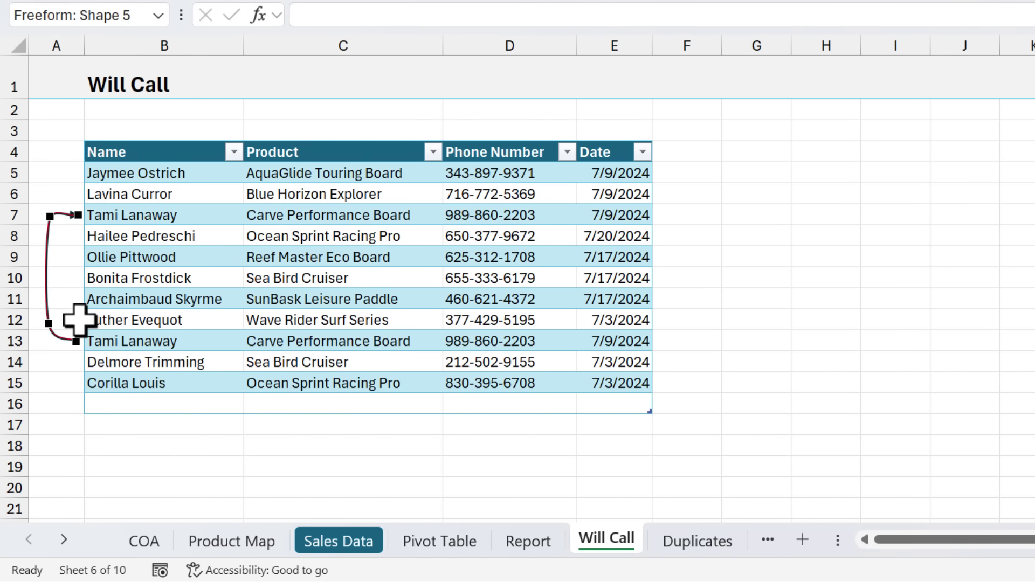
left_click(55, 366)
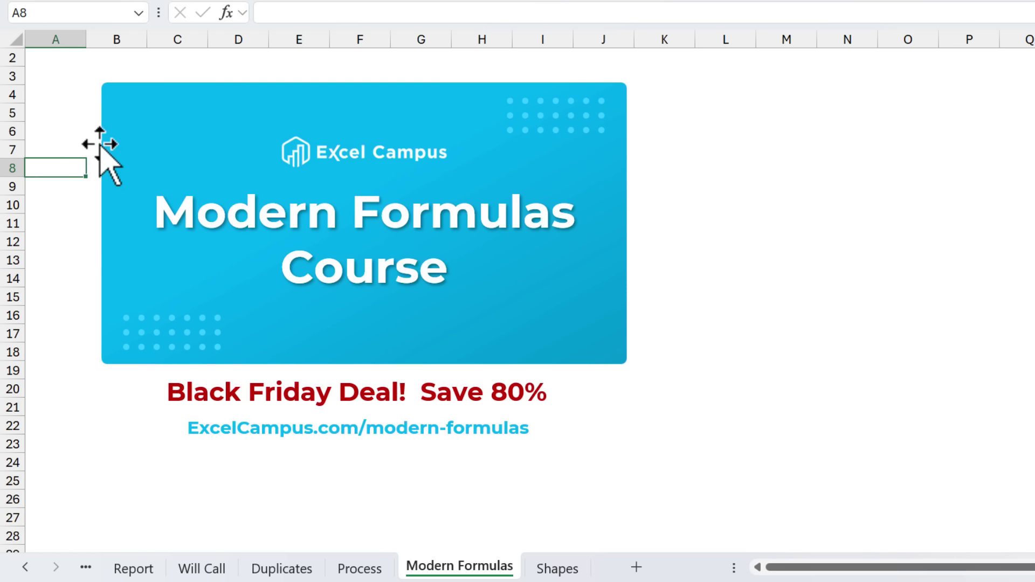
- Save all the shapes on the Modern Formulas sheet together as Picture6.png in the Pictures folder and open the saved image
left_click(128, 122)
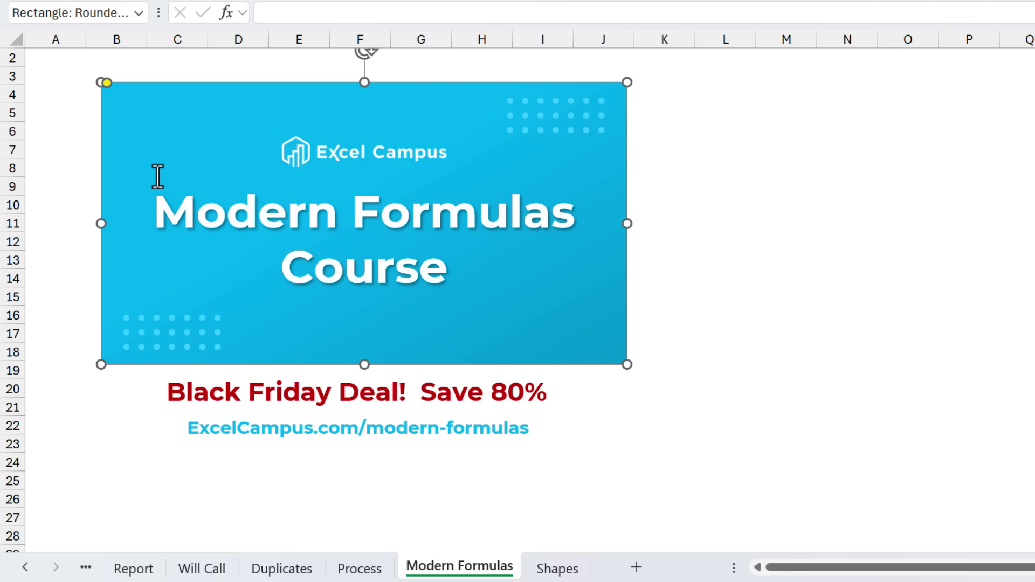
key("ctrl+a")
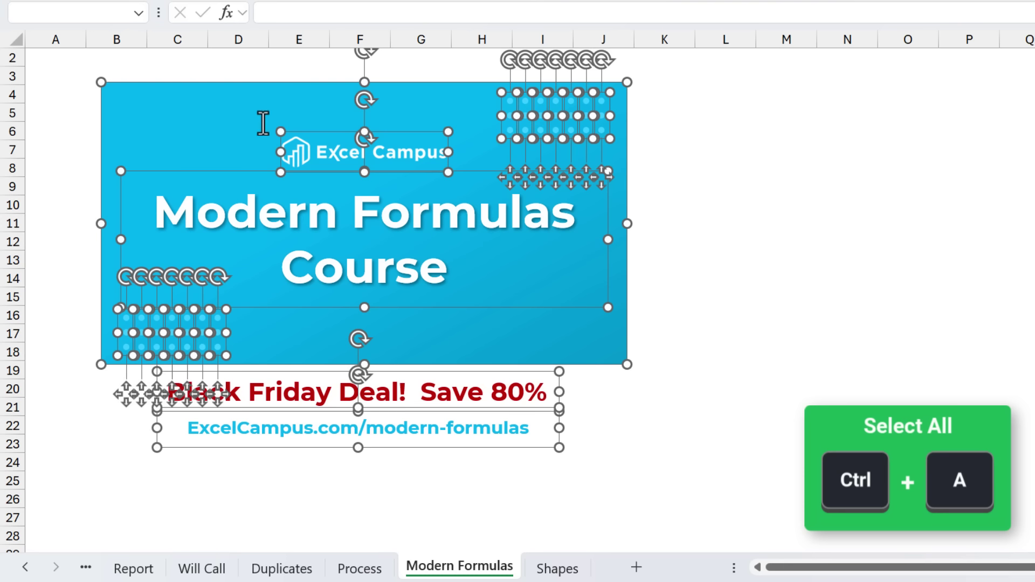
right_click(304, 131)
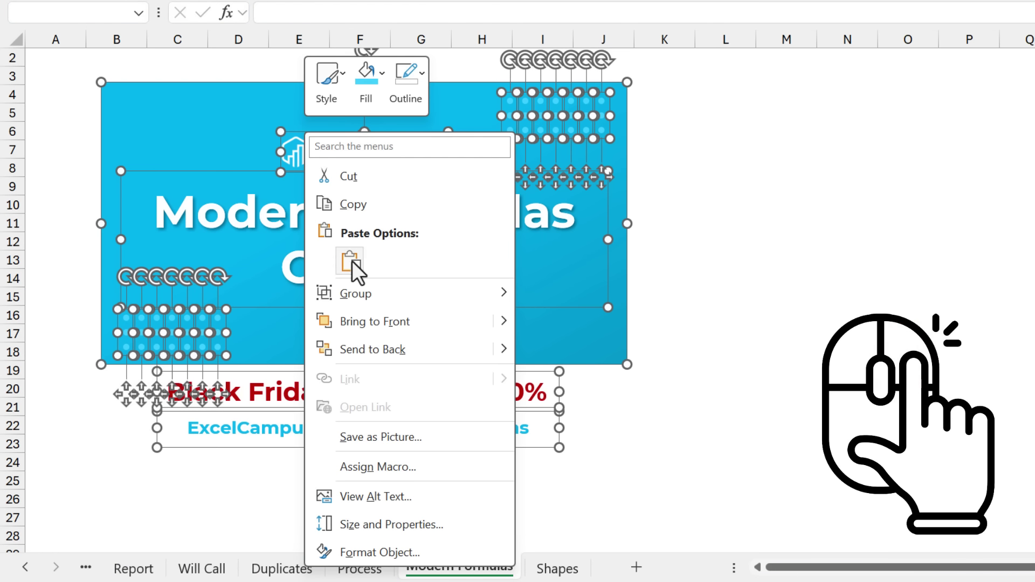
left_click(374, 436)
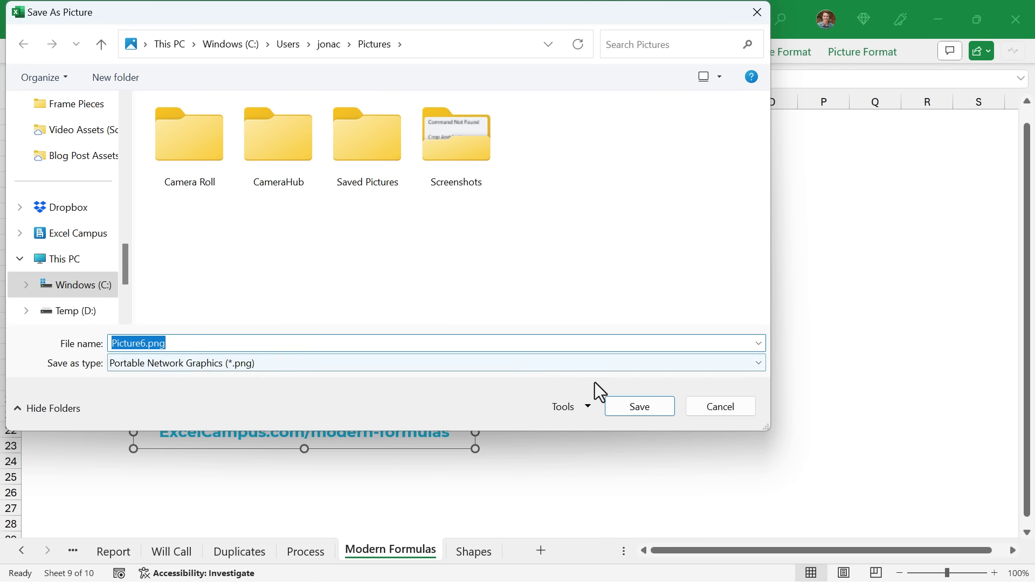
left_click(619, 409)
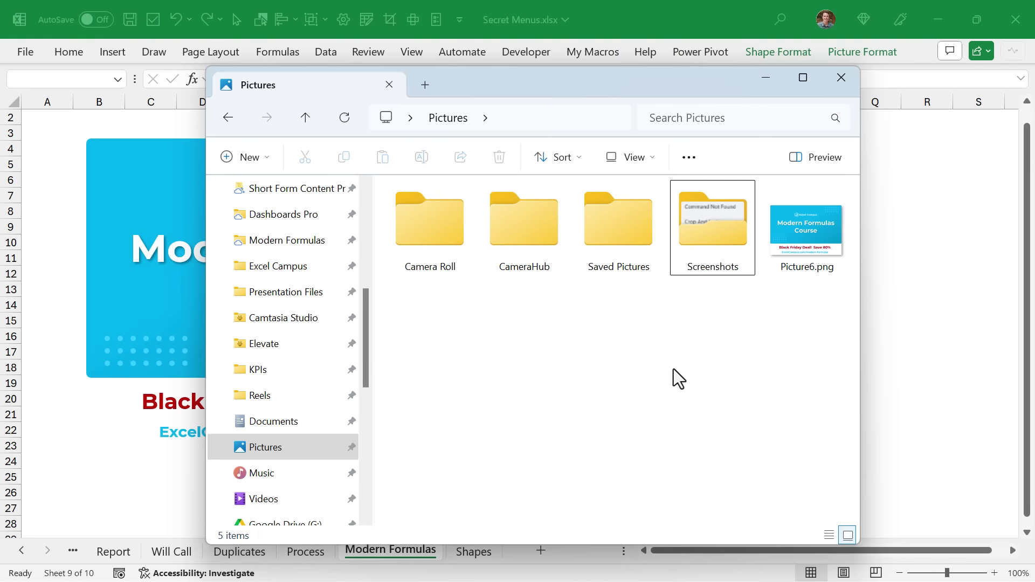
double_click(798, 237)
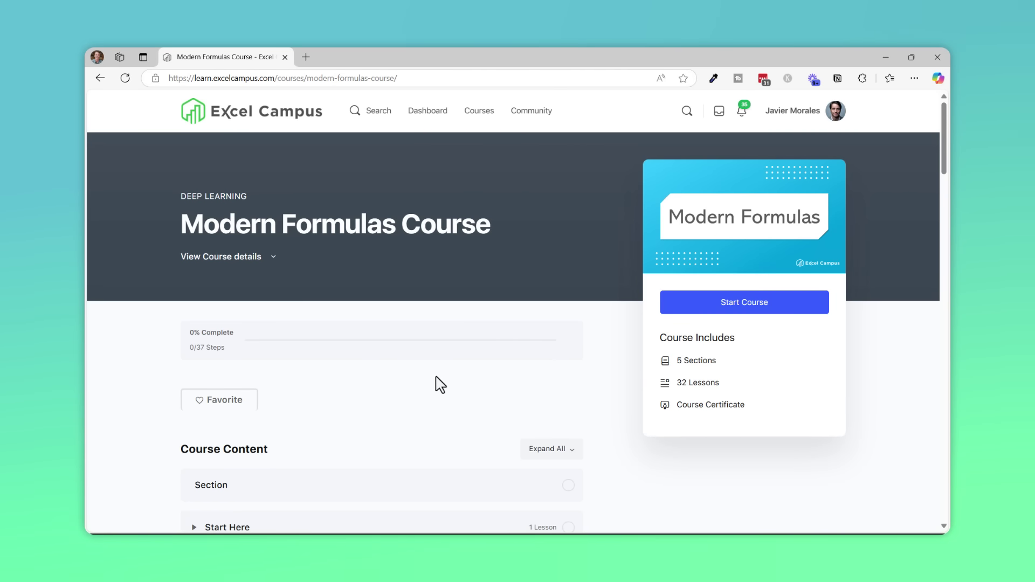
- In the browser, look through the Modern Formulas Course content and open lesson 14, Advanced Summary Reports with Filters
scroll(441, 384, "down", 9)
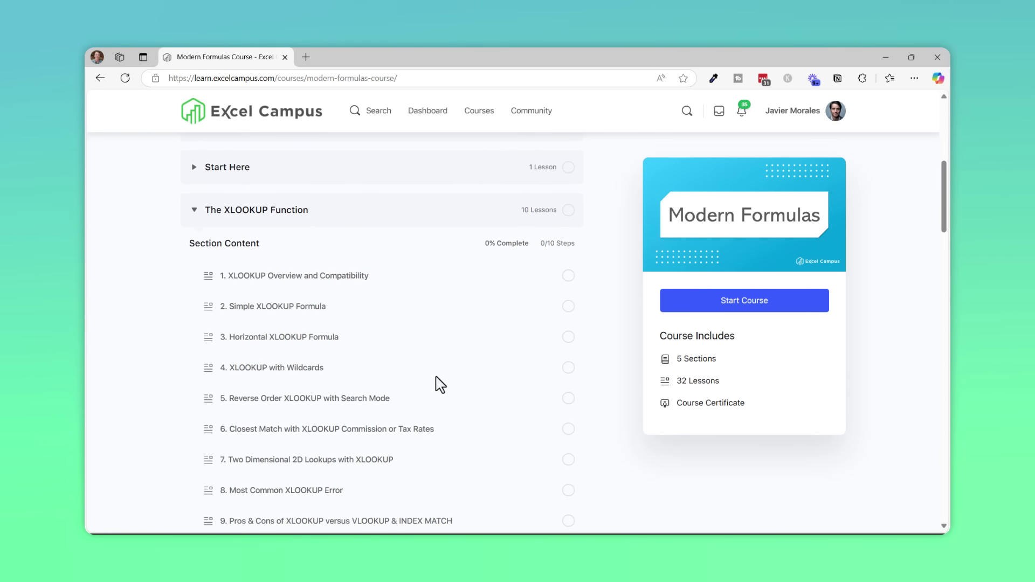
scroll(439, 386, "down", 10)
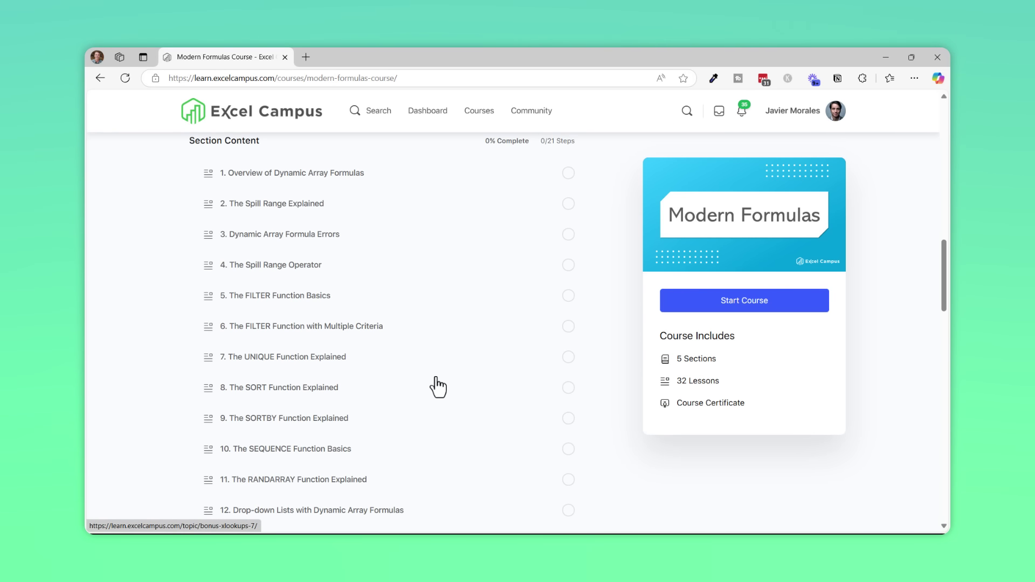
left_click(356, 348)
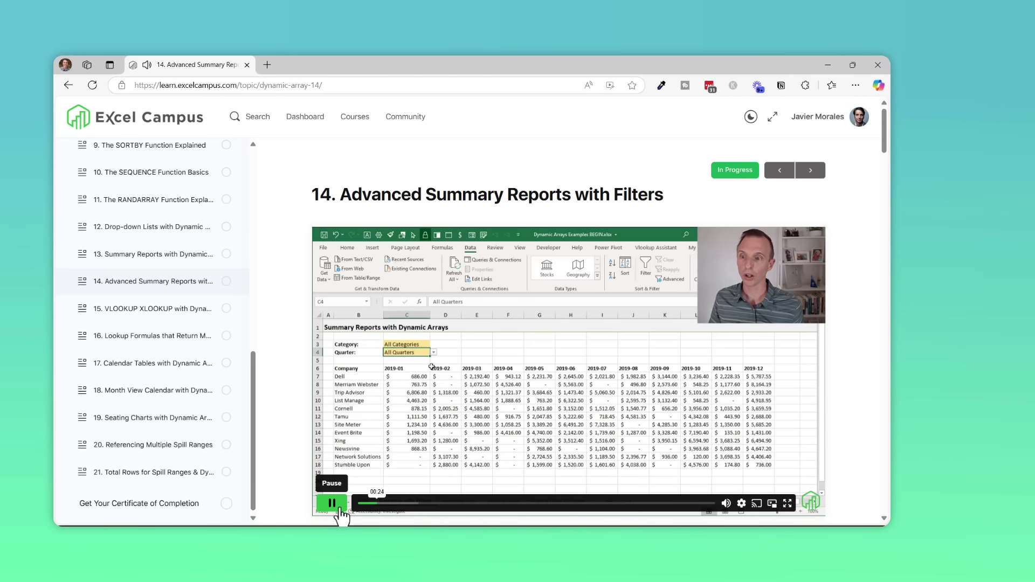